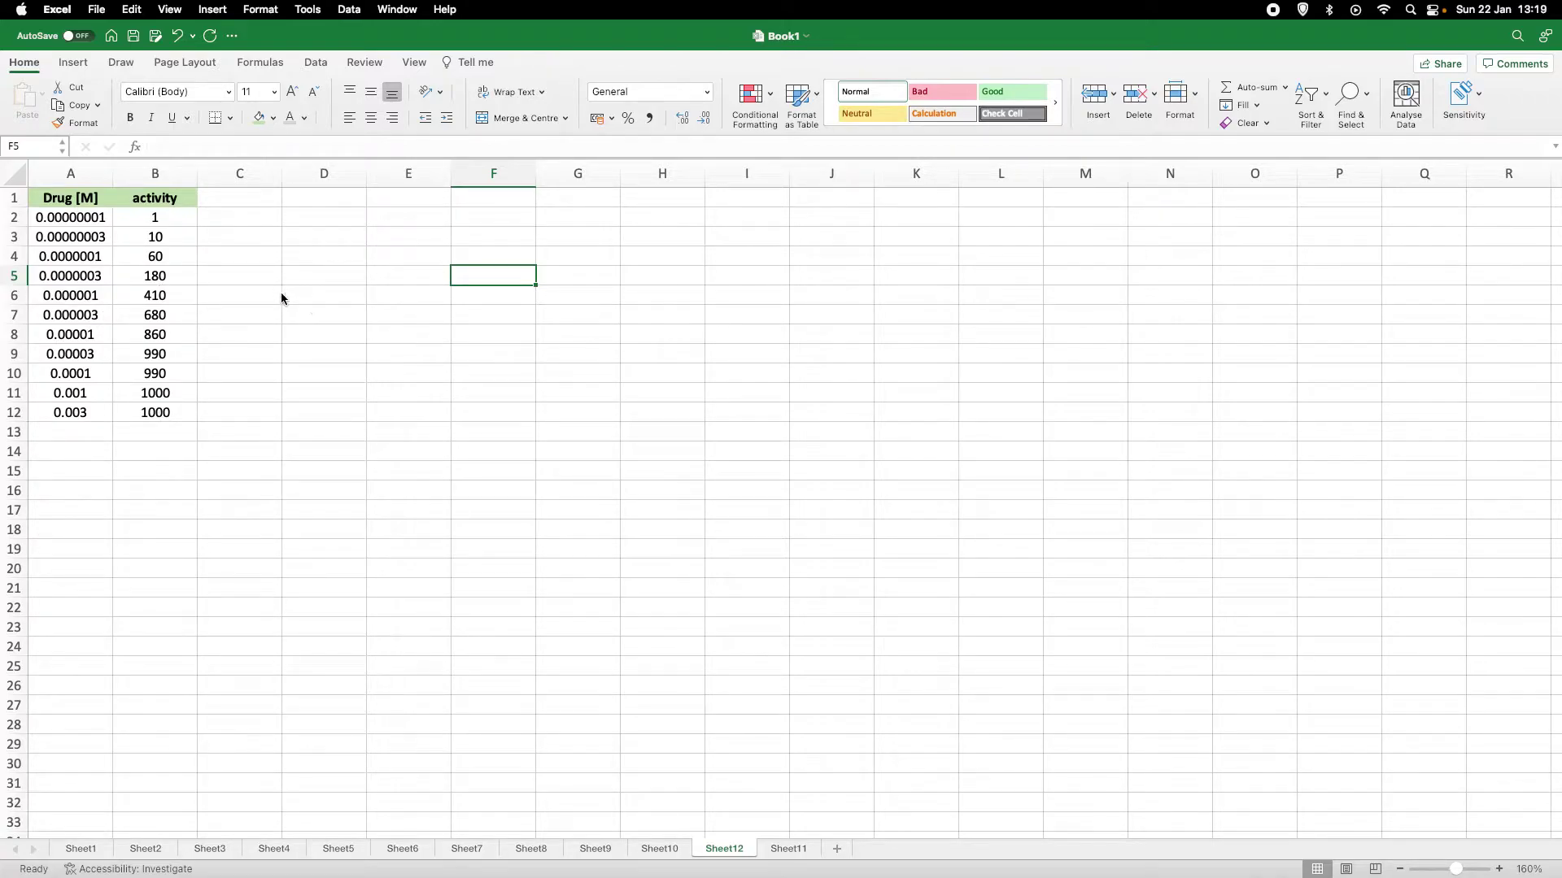
Step: Insert a smooth-line scatter chart with markers plotting activity against Drug [M] from A1:B12
drag(78, 199, 135, 413)
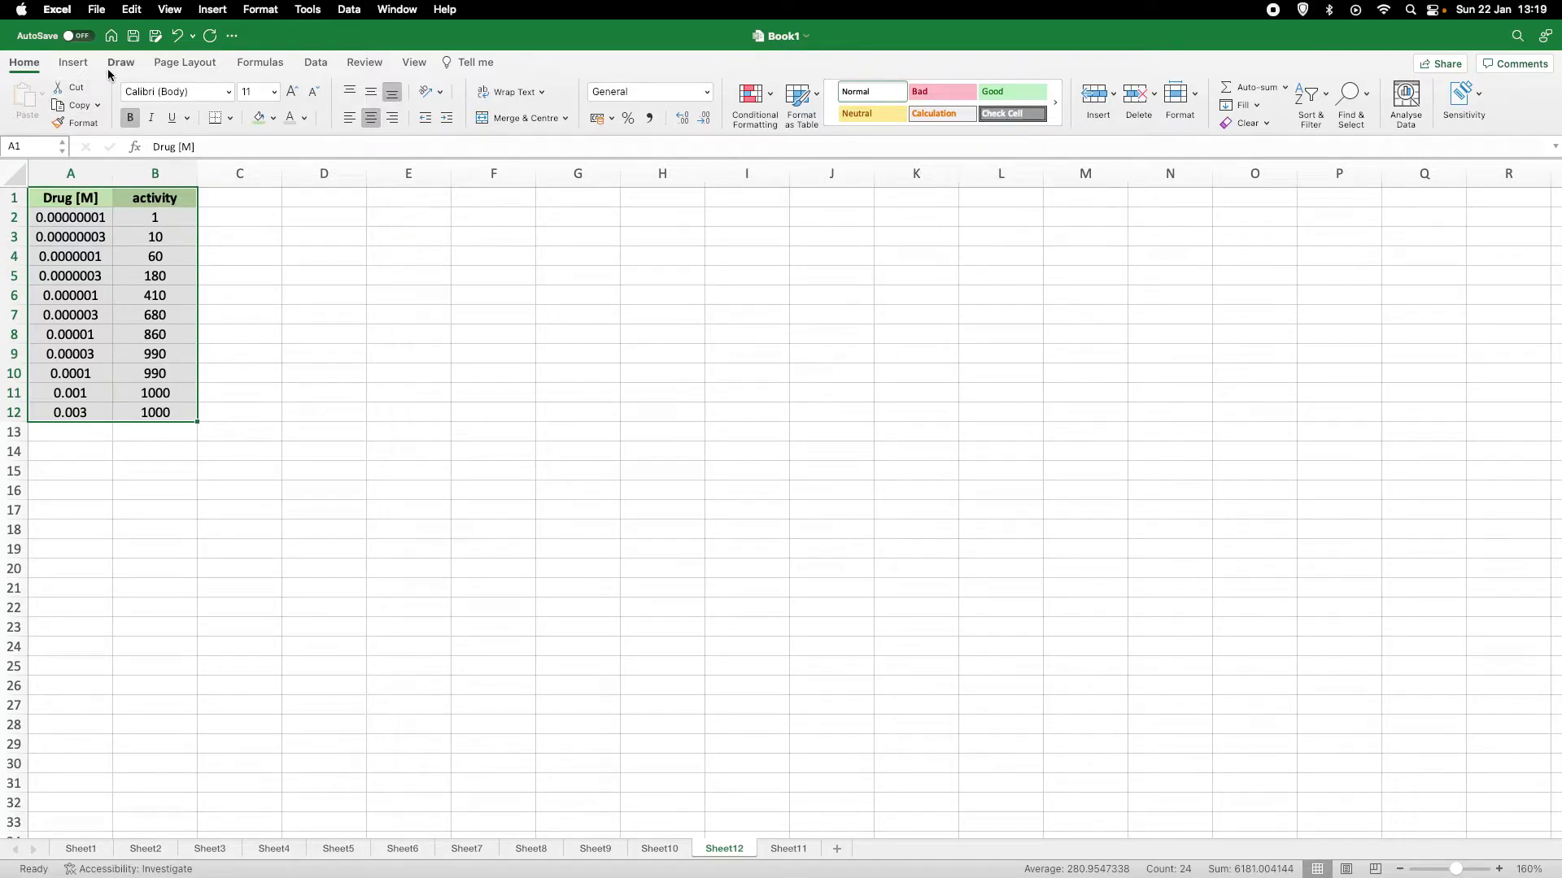
click(75, 64)
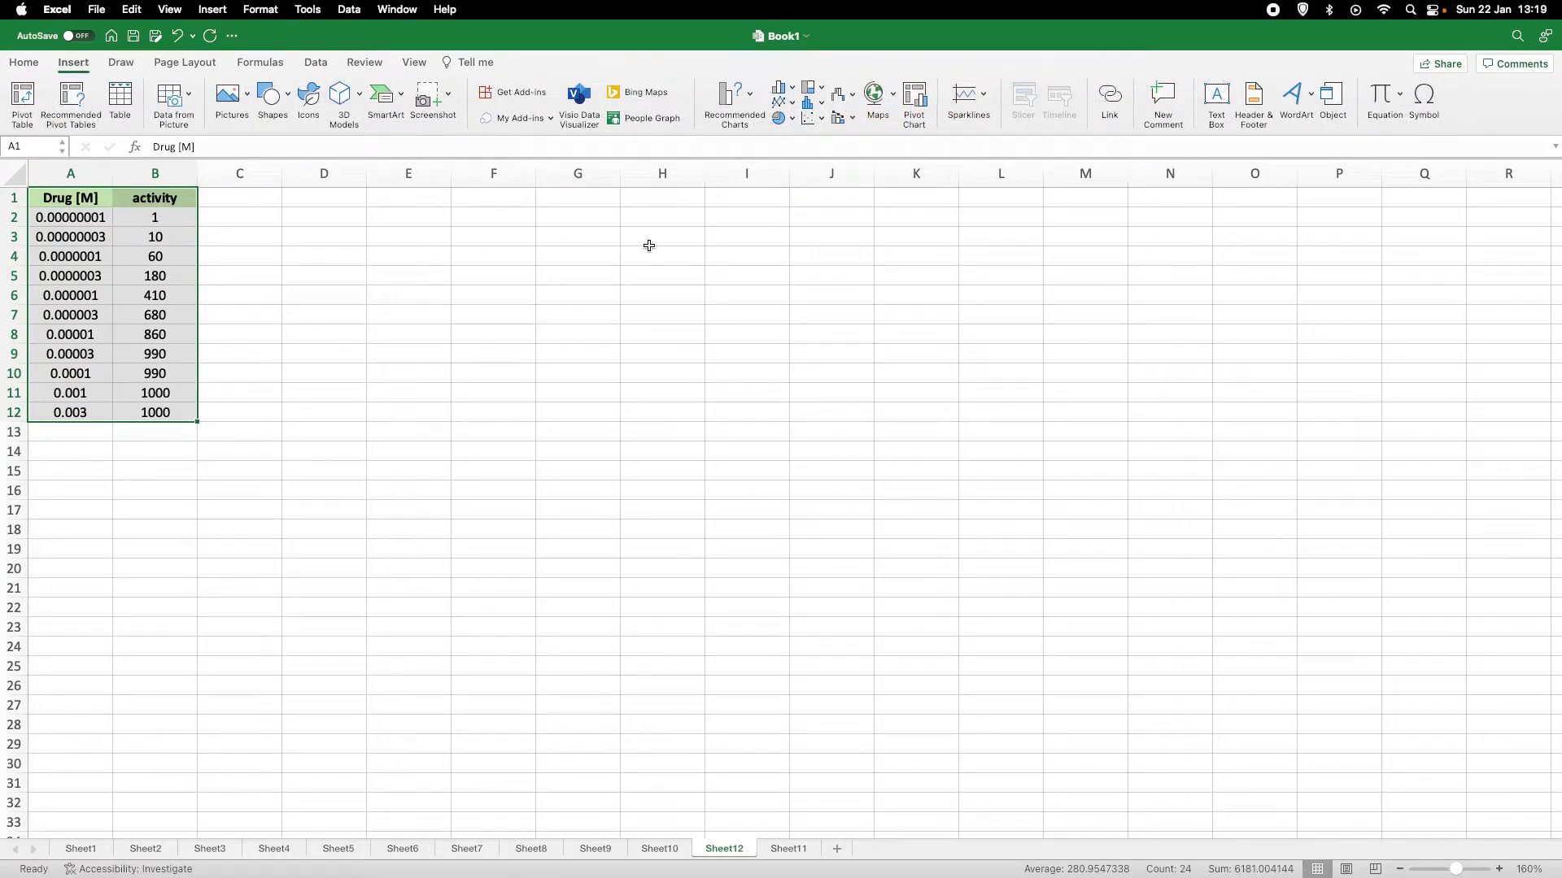
click(821, 122)
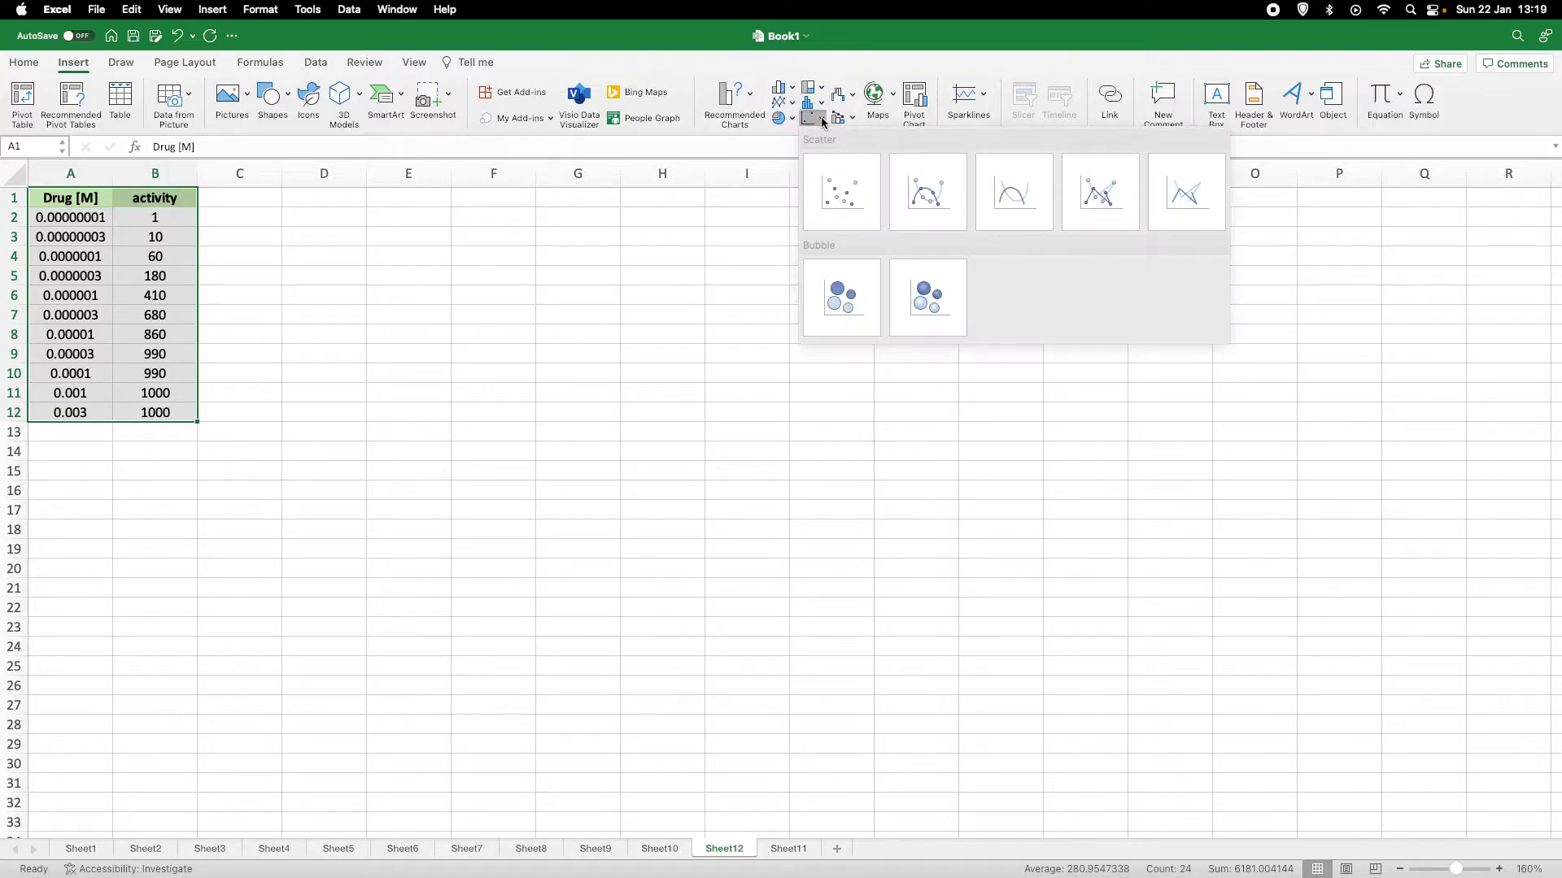
click(923, 201)
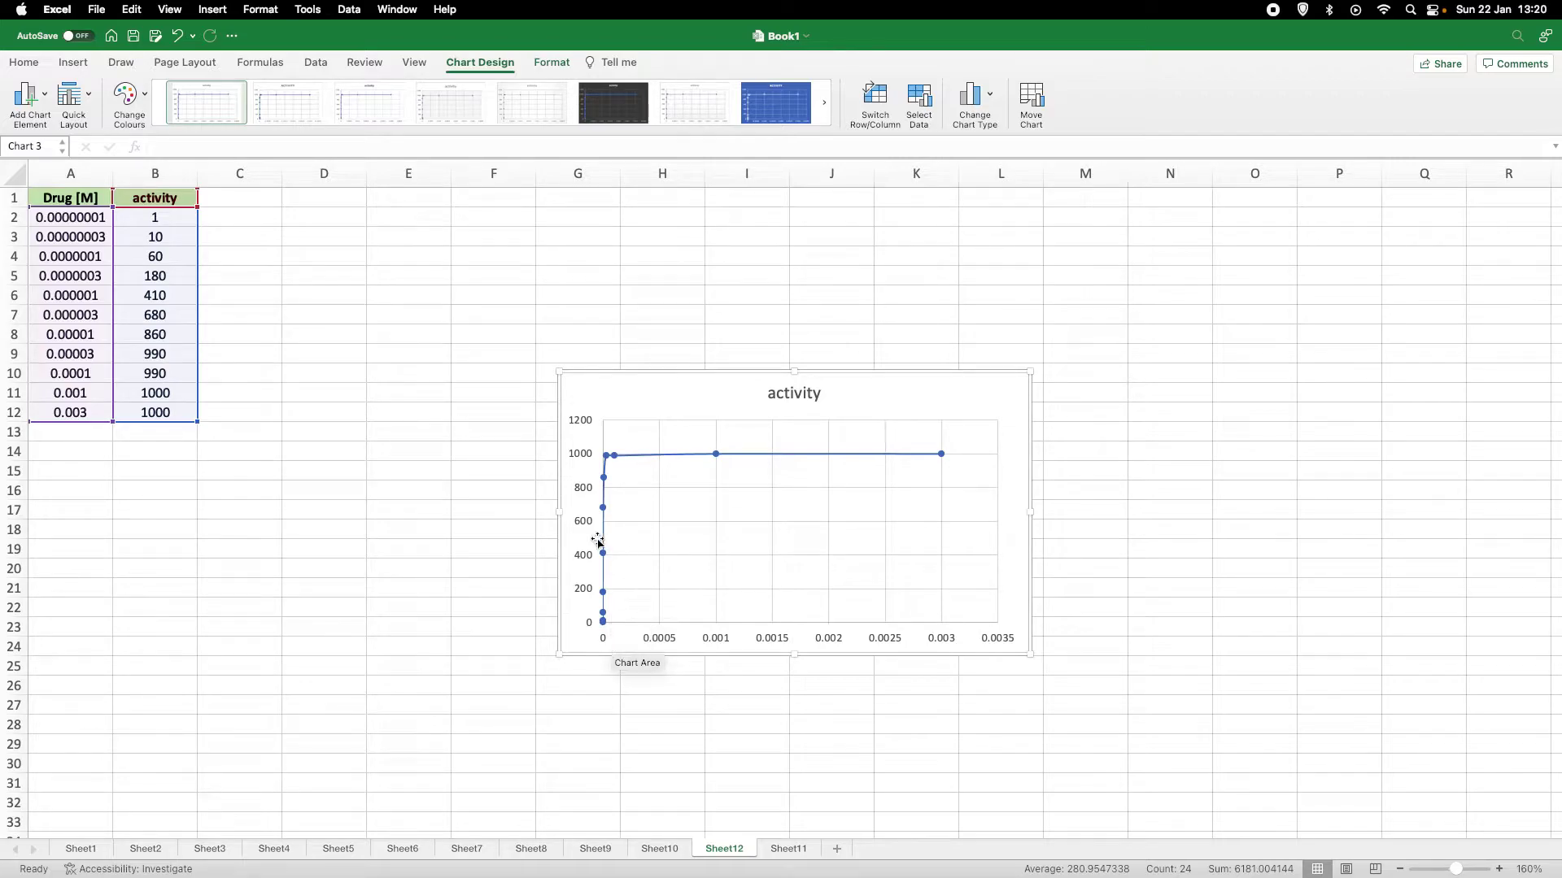
mouse_move(605, 543)
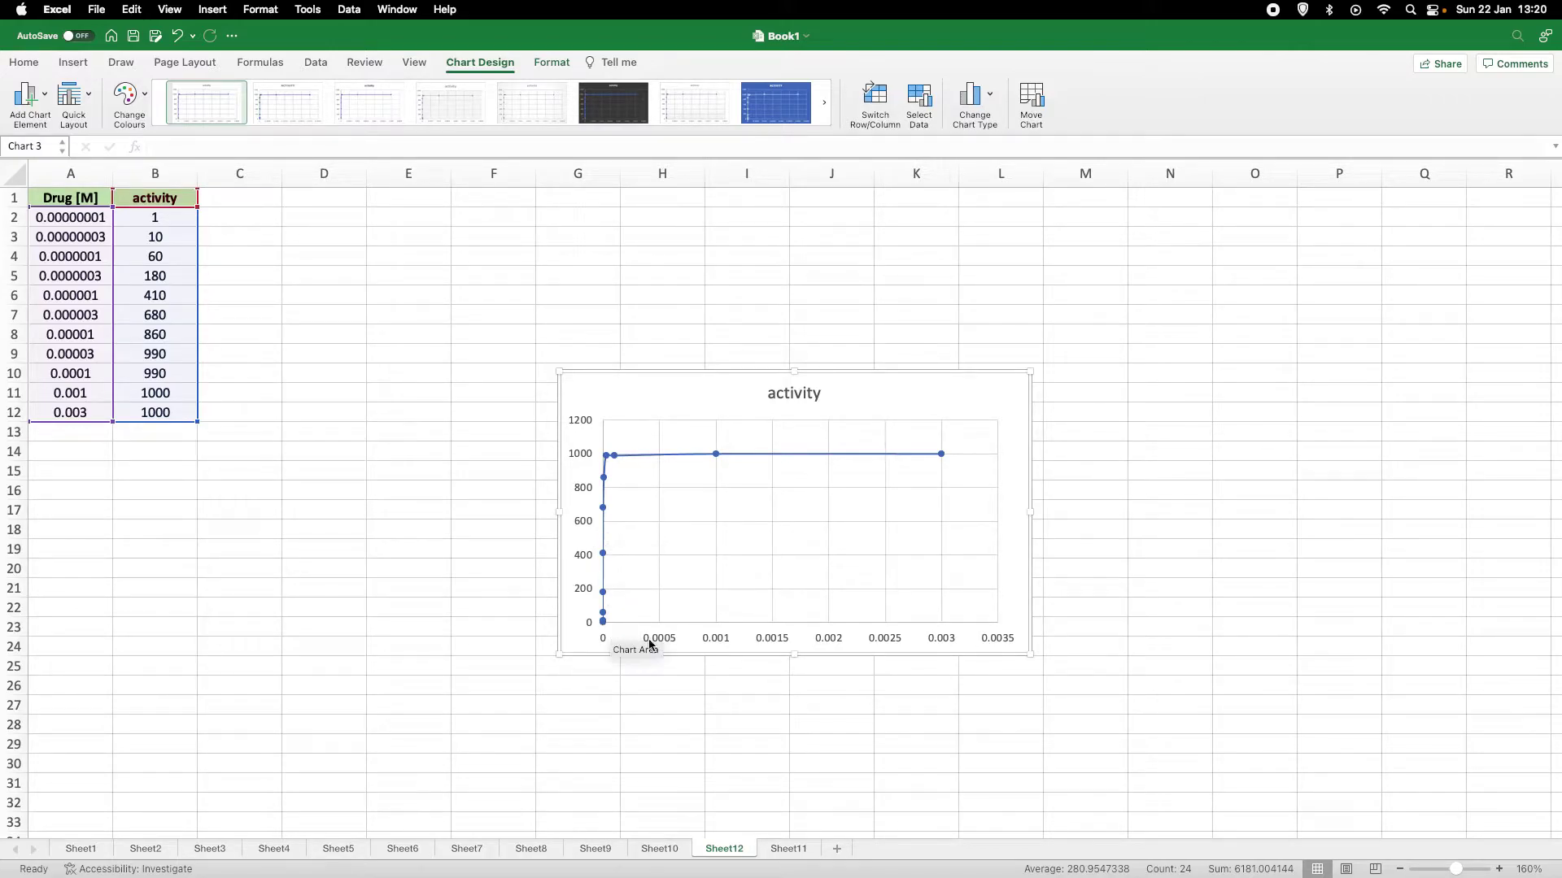
Step: Make the horizontal axis a base-10 logarithmic scale with a 1.0E-8 minimum
click(721, 643)
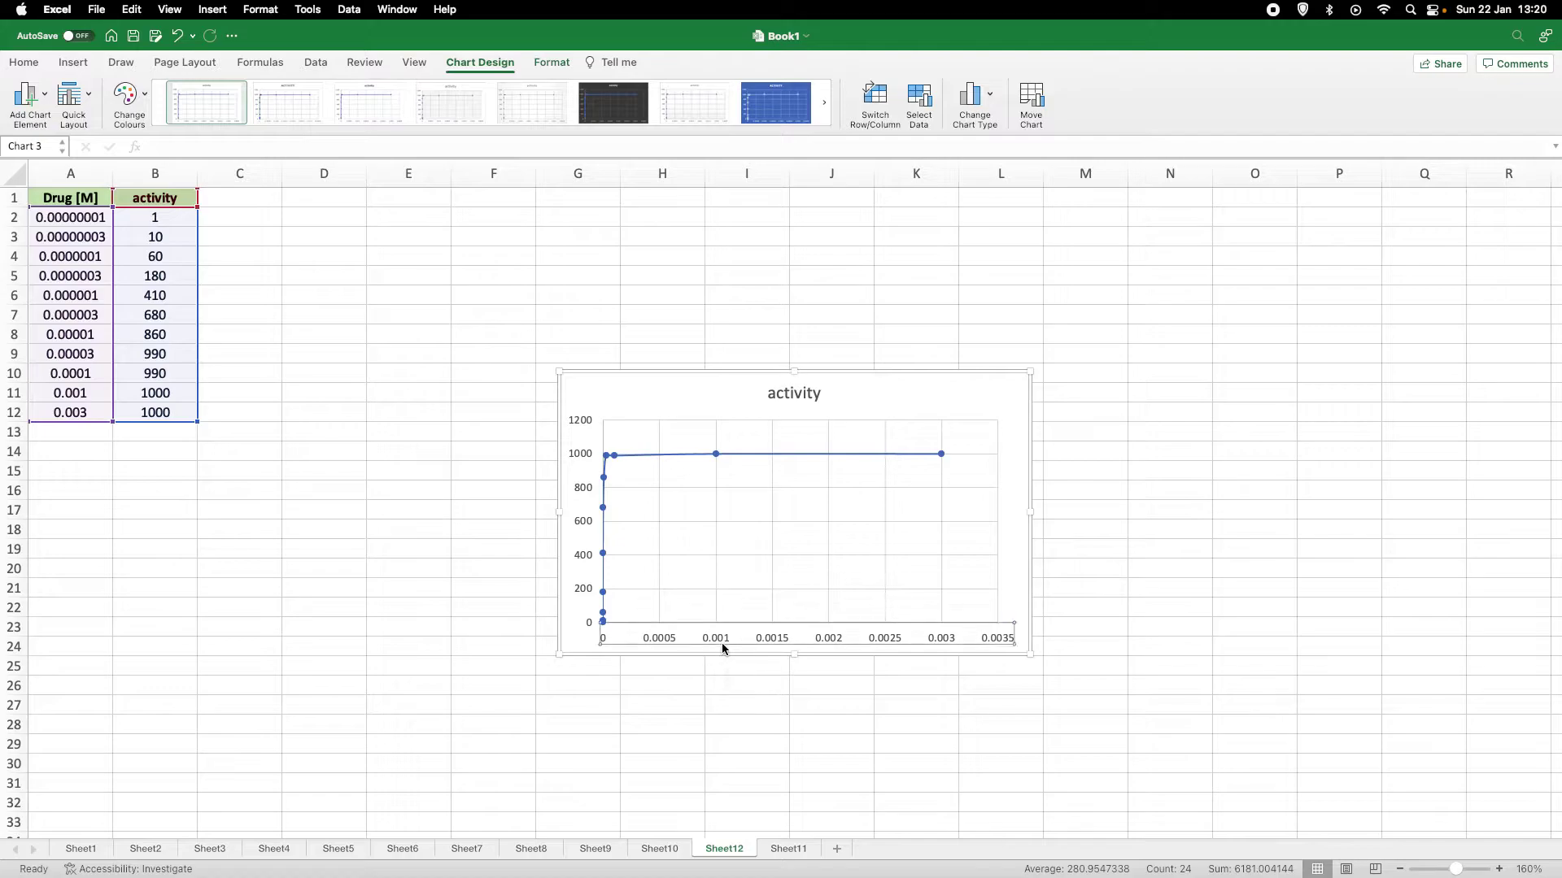
double_click(820, 641)
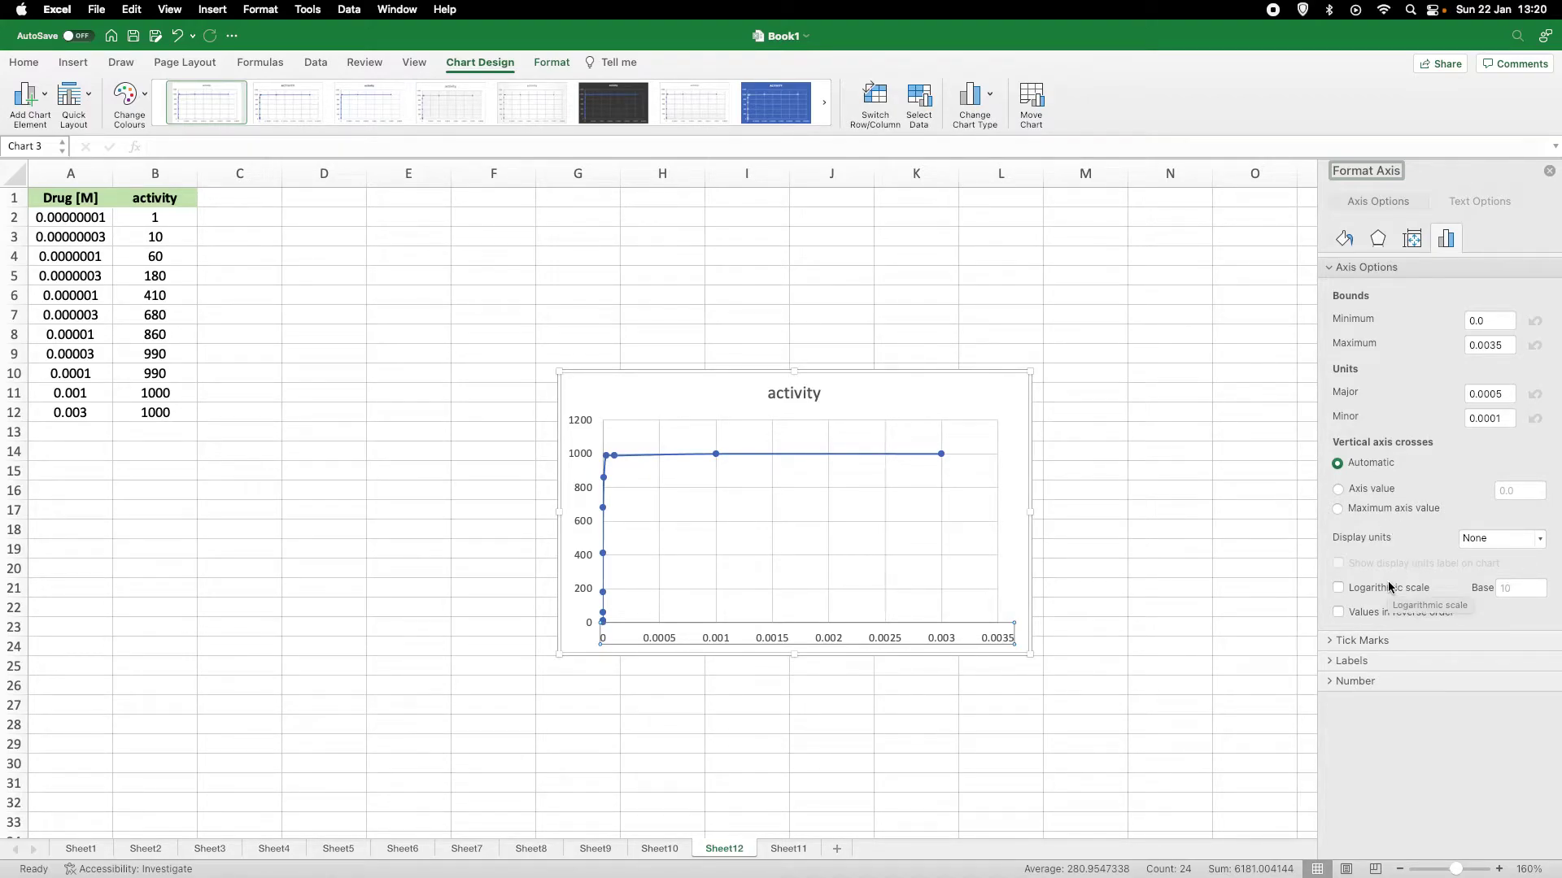
click(1339, 589)
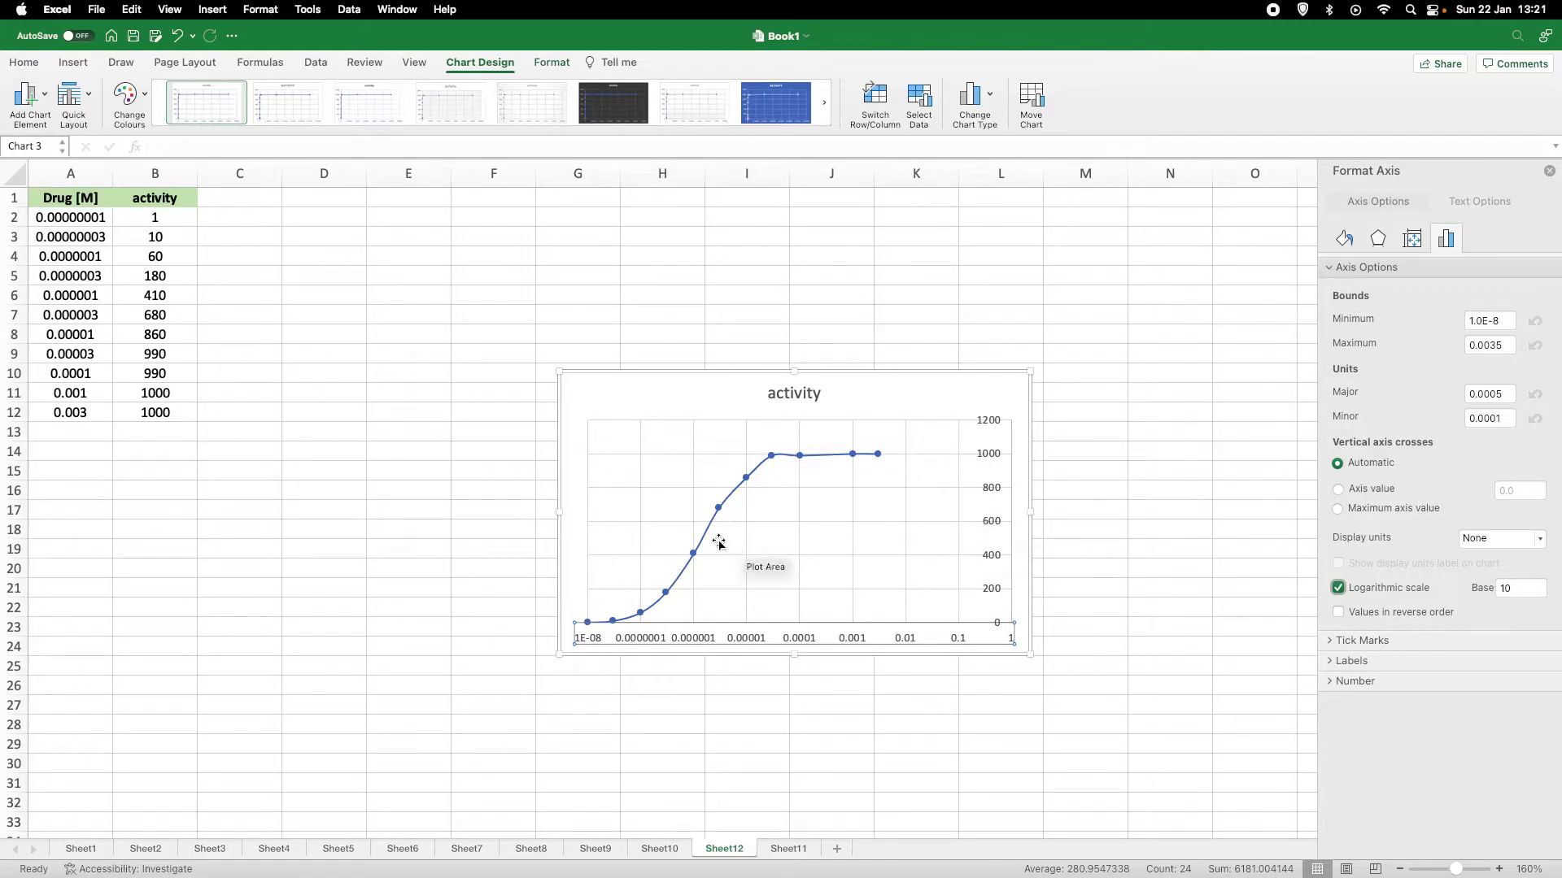
mouse_move(704, 540)
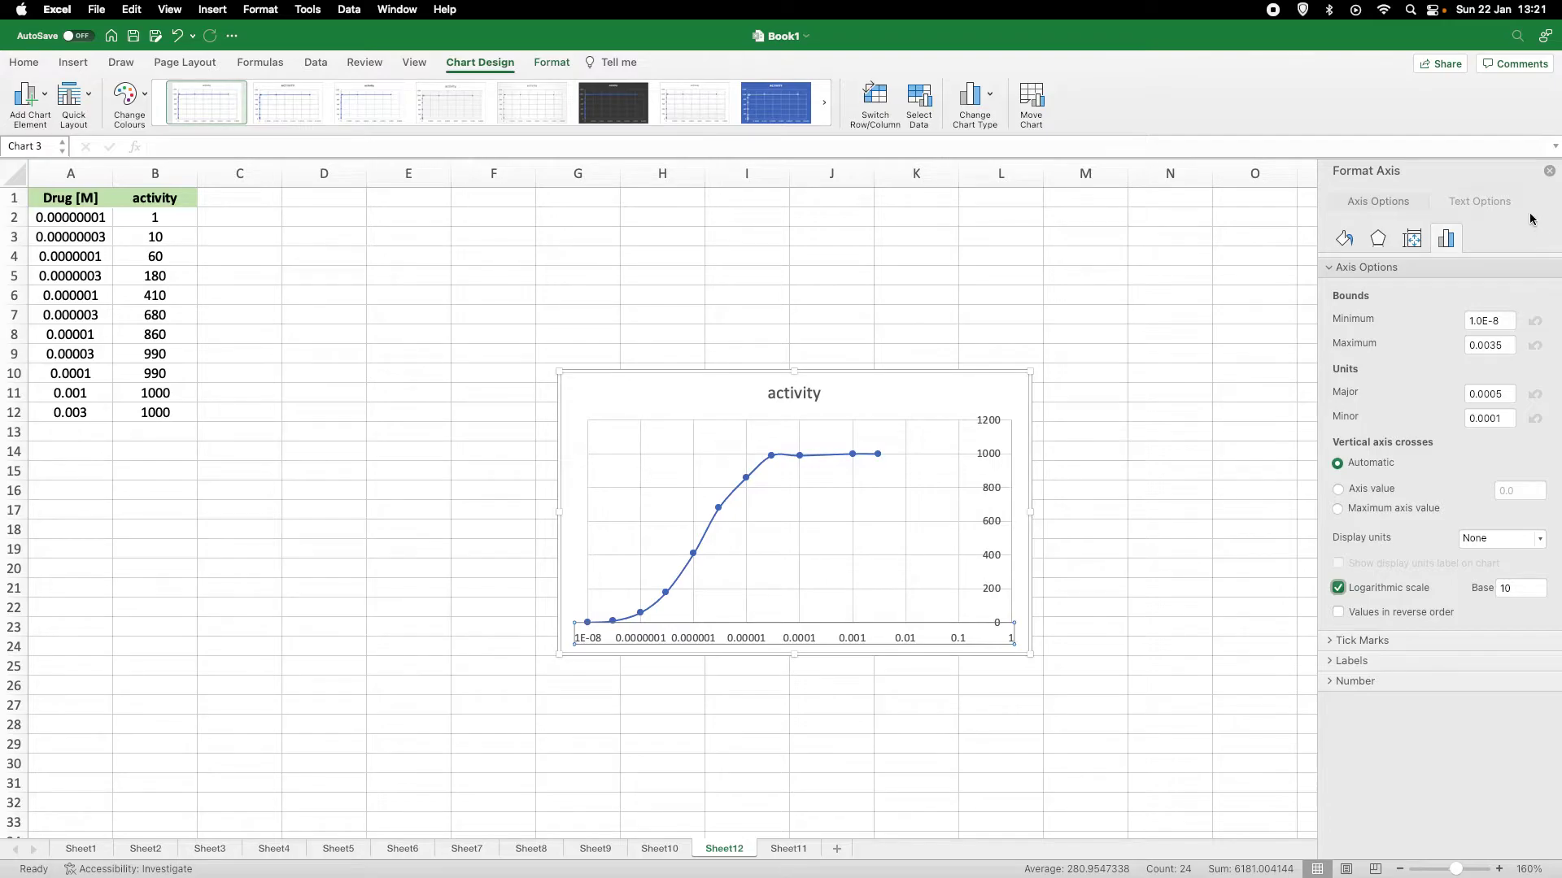
click(1548, 172)
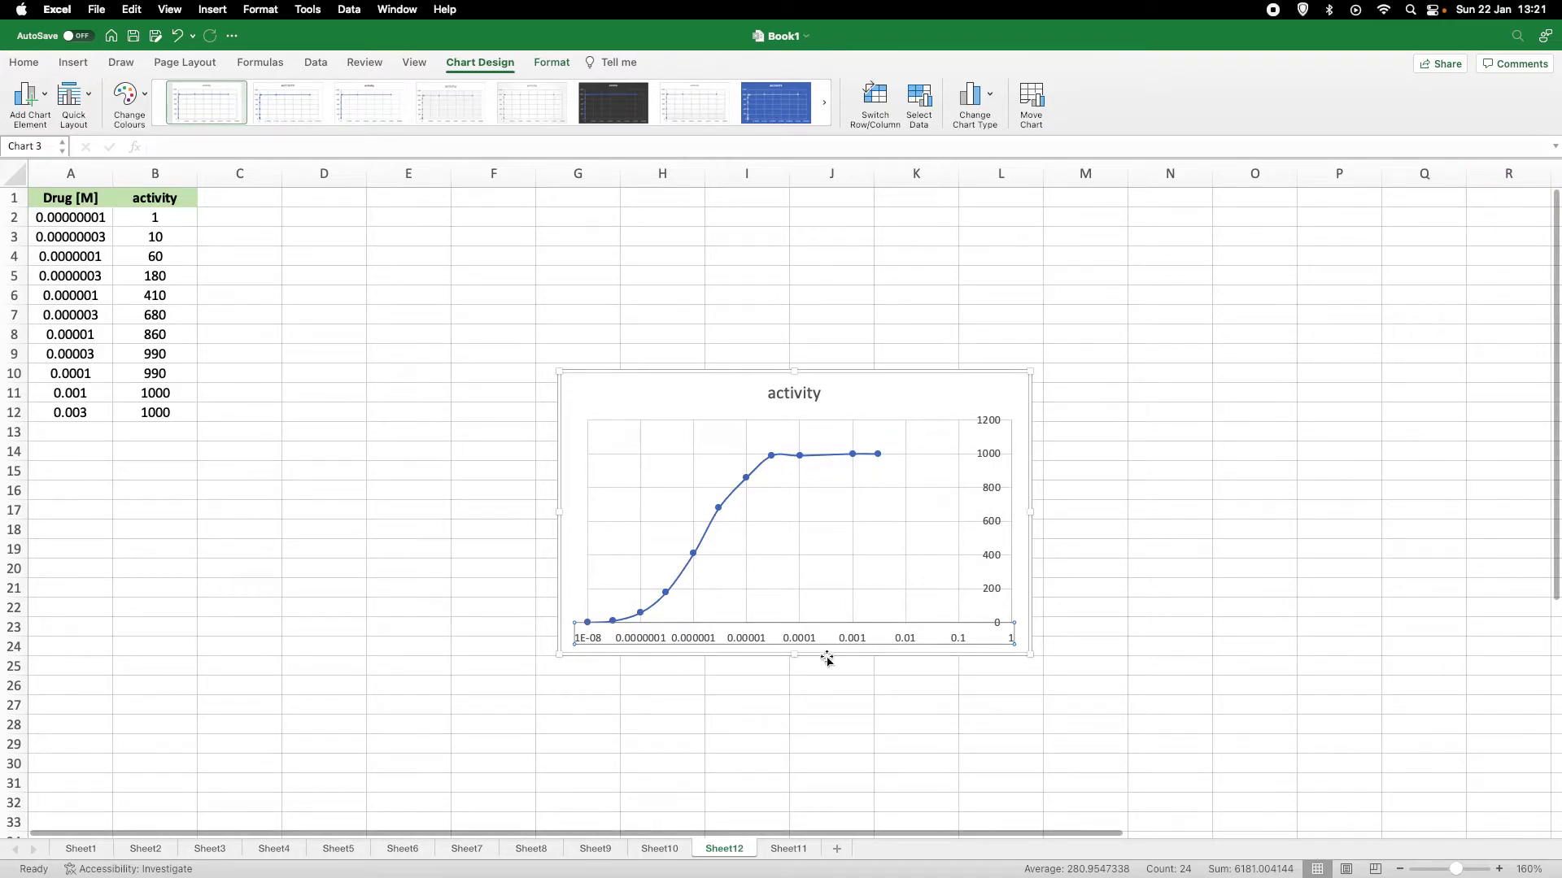
click(736, 389)
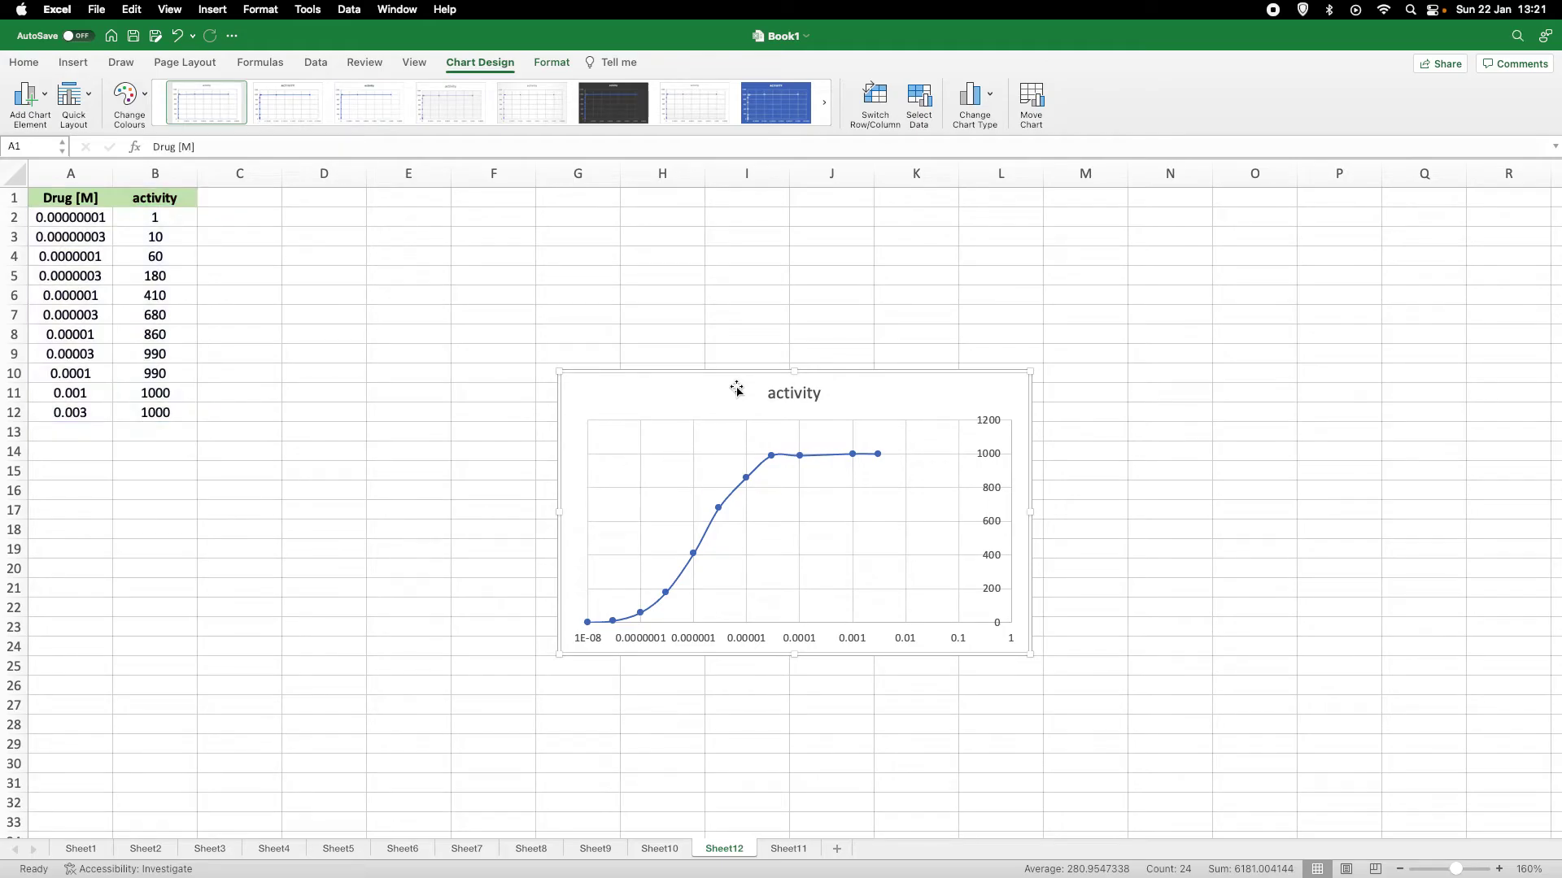
Step: Delete the chart and insert an empty column B before activity
key(Delete)
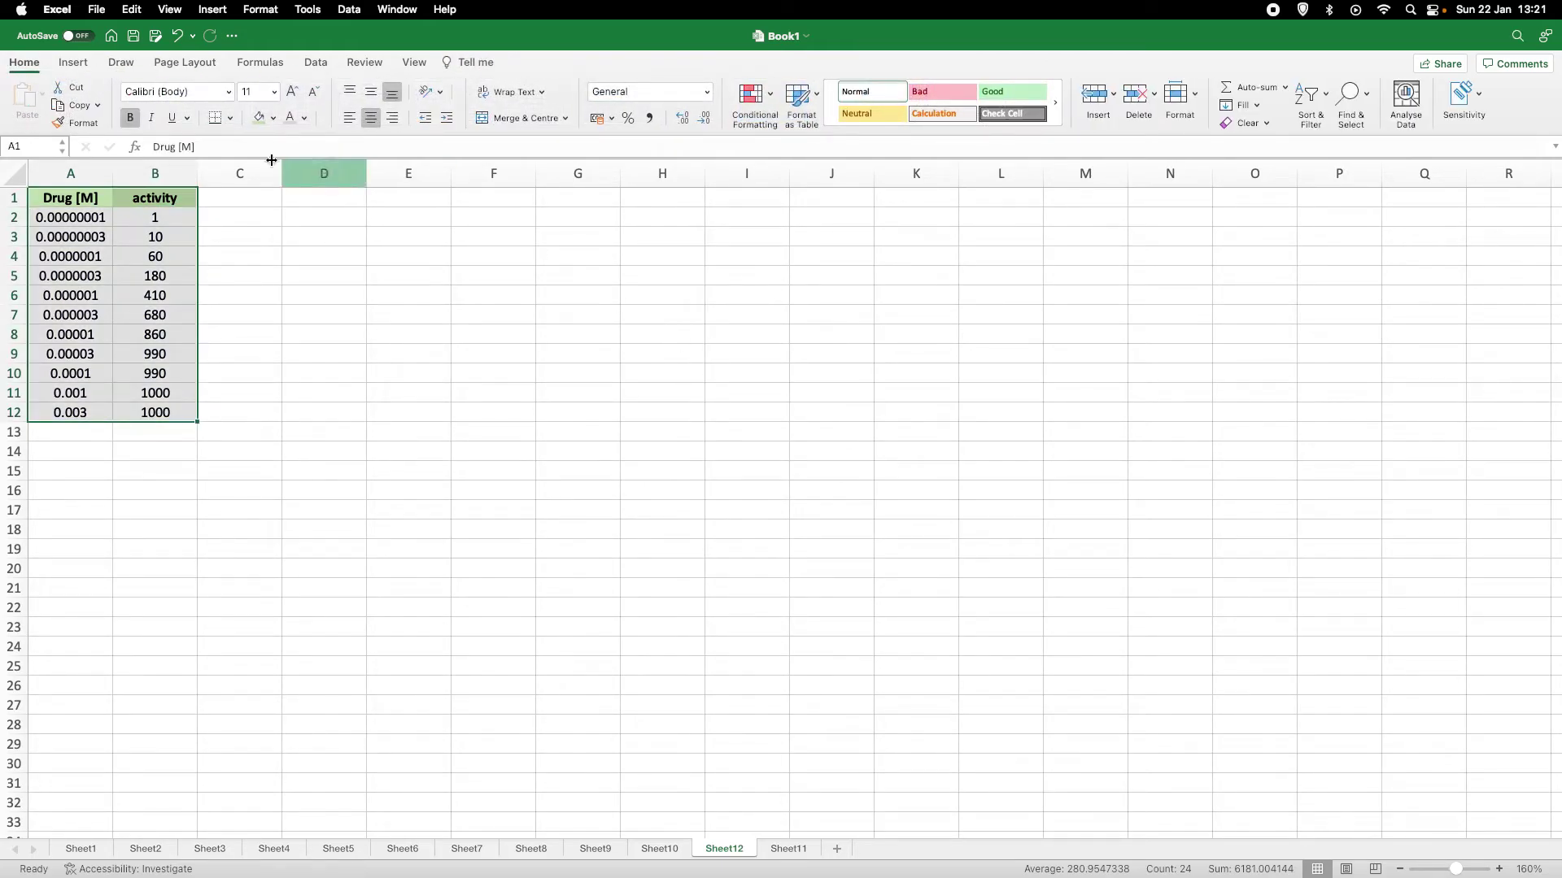
click(339, 368)
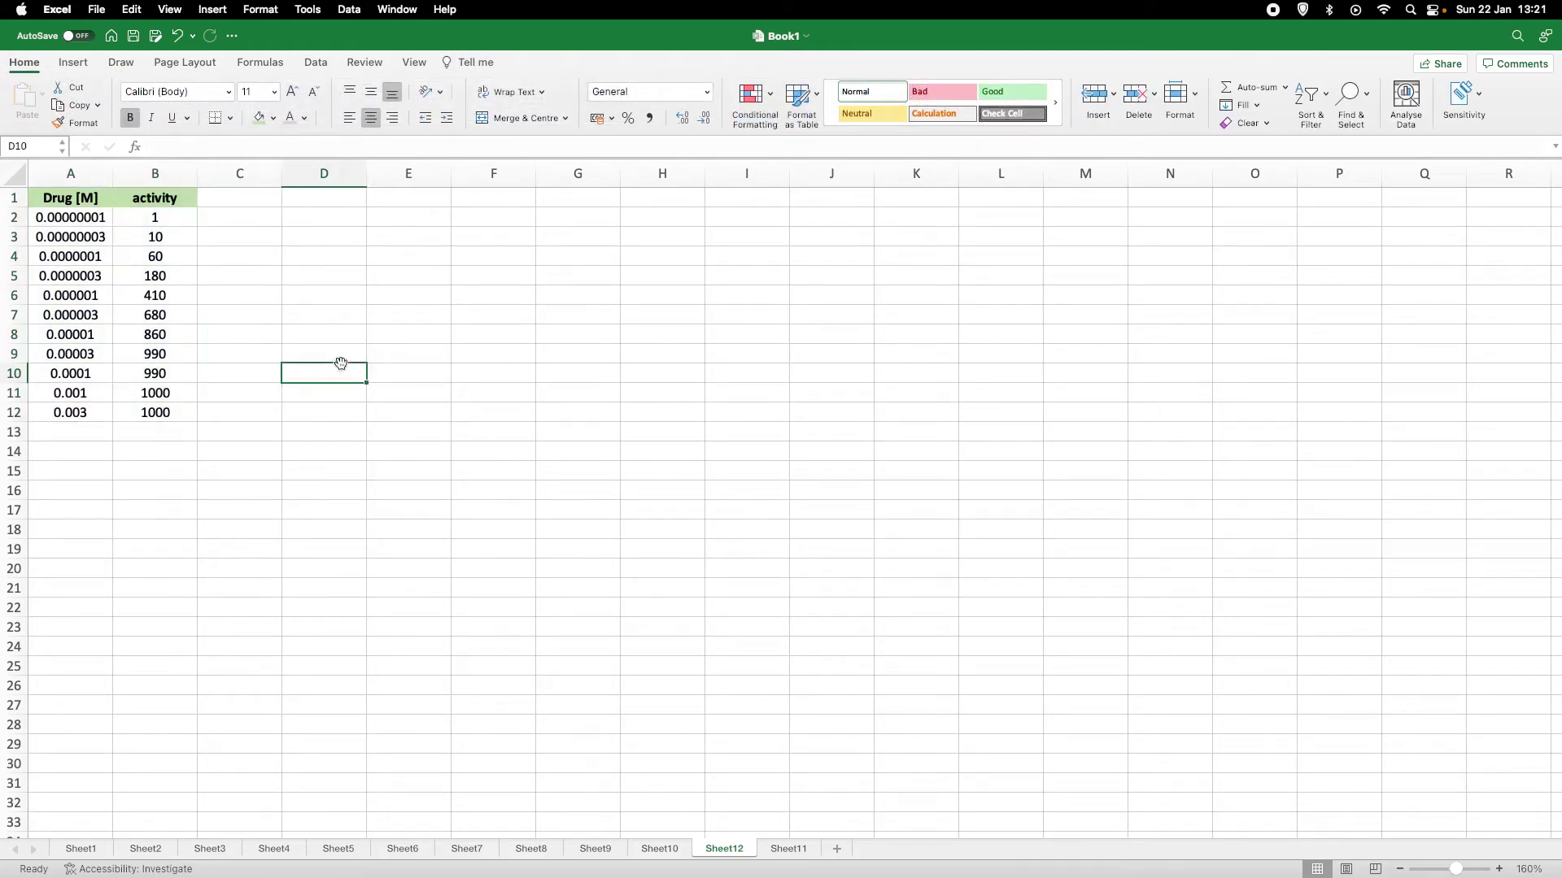
click(130, 173)
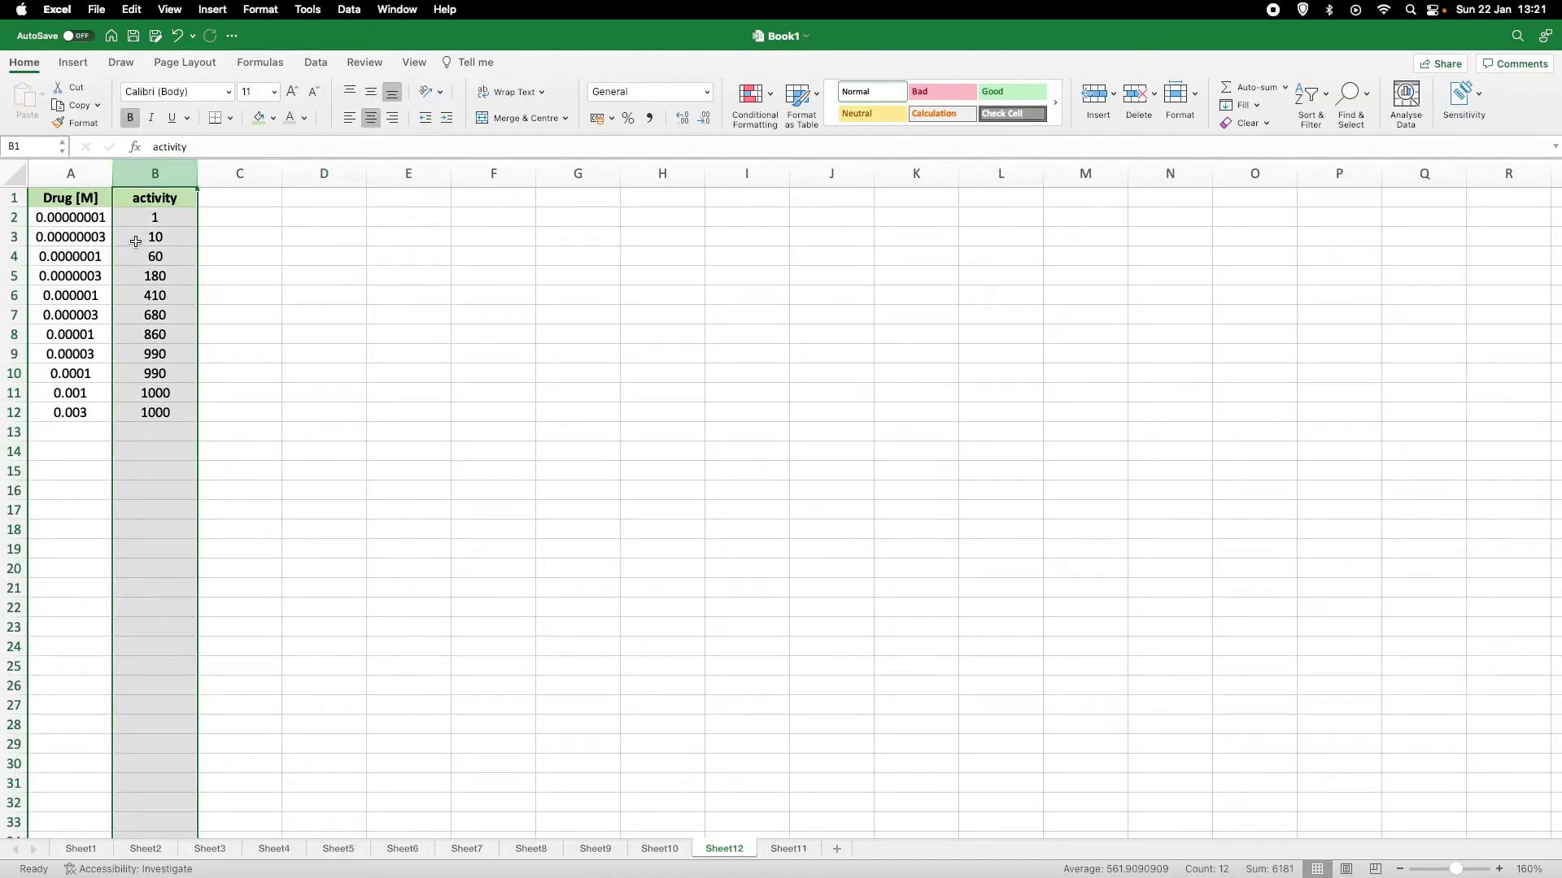
right_click(139, 175)
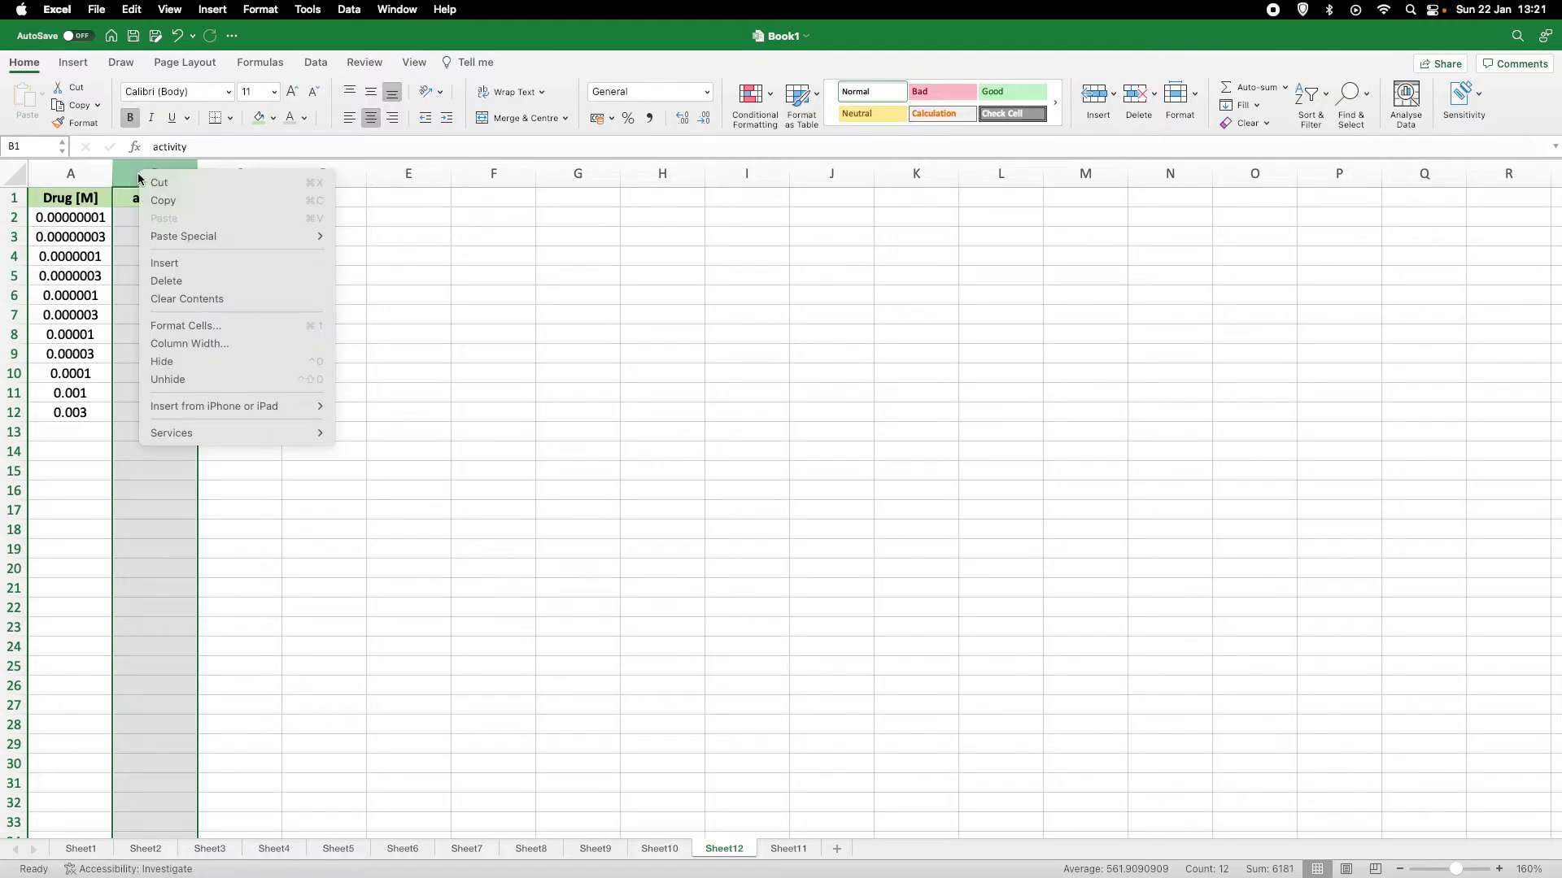
click(200, 264)
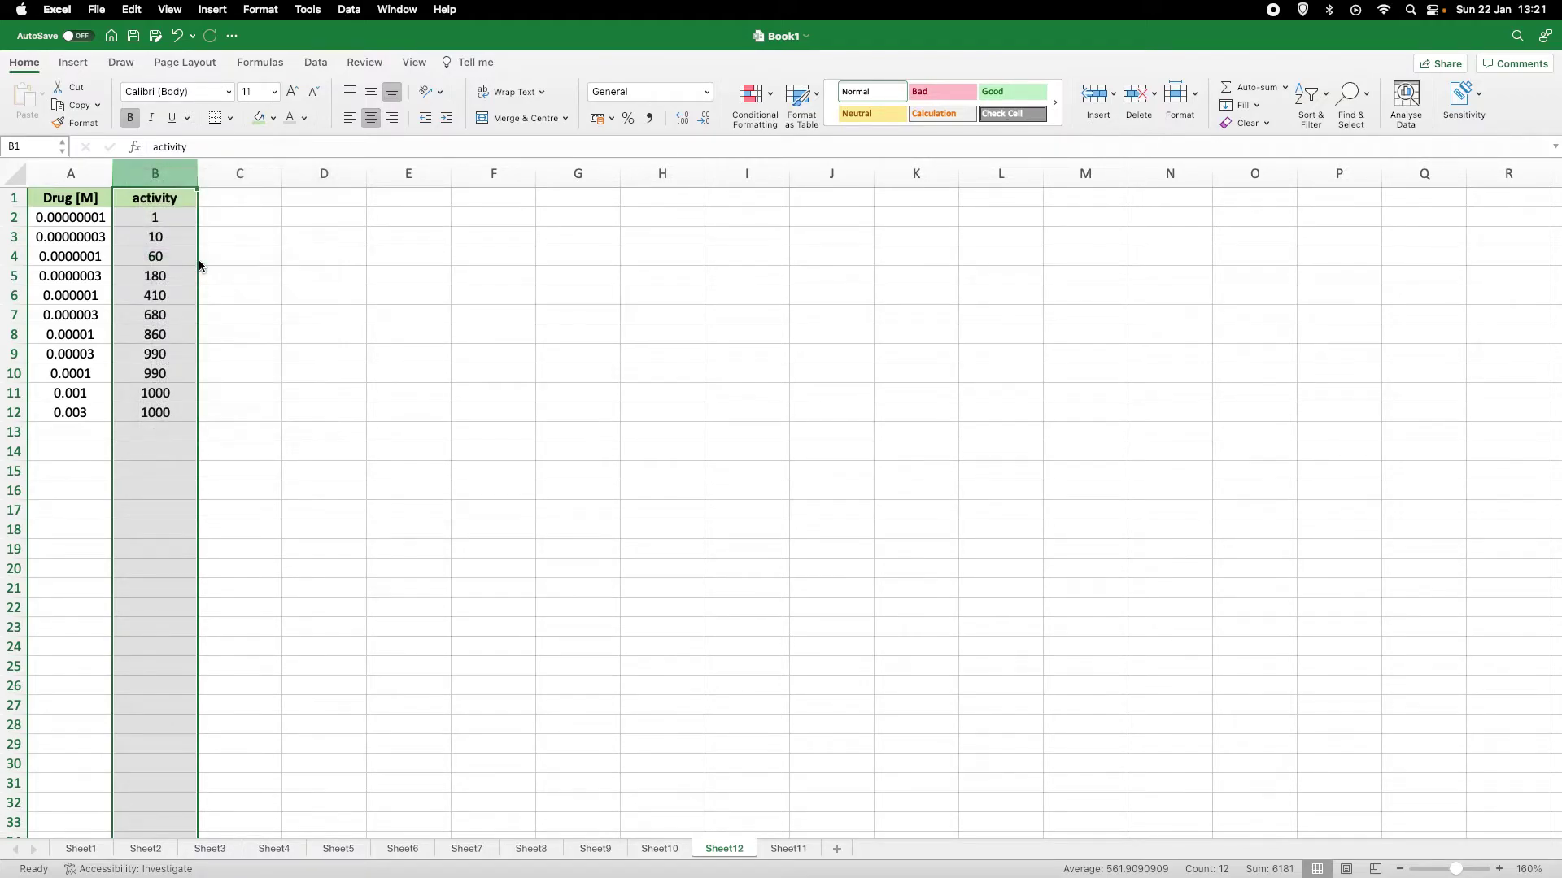
Step: Head column B 'log10(drug)' and enter =LOG10(A2) in B2, giving -8
click(131, 199)
double_click(131, 200)
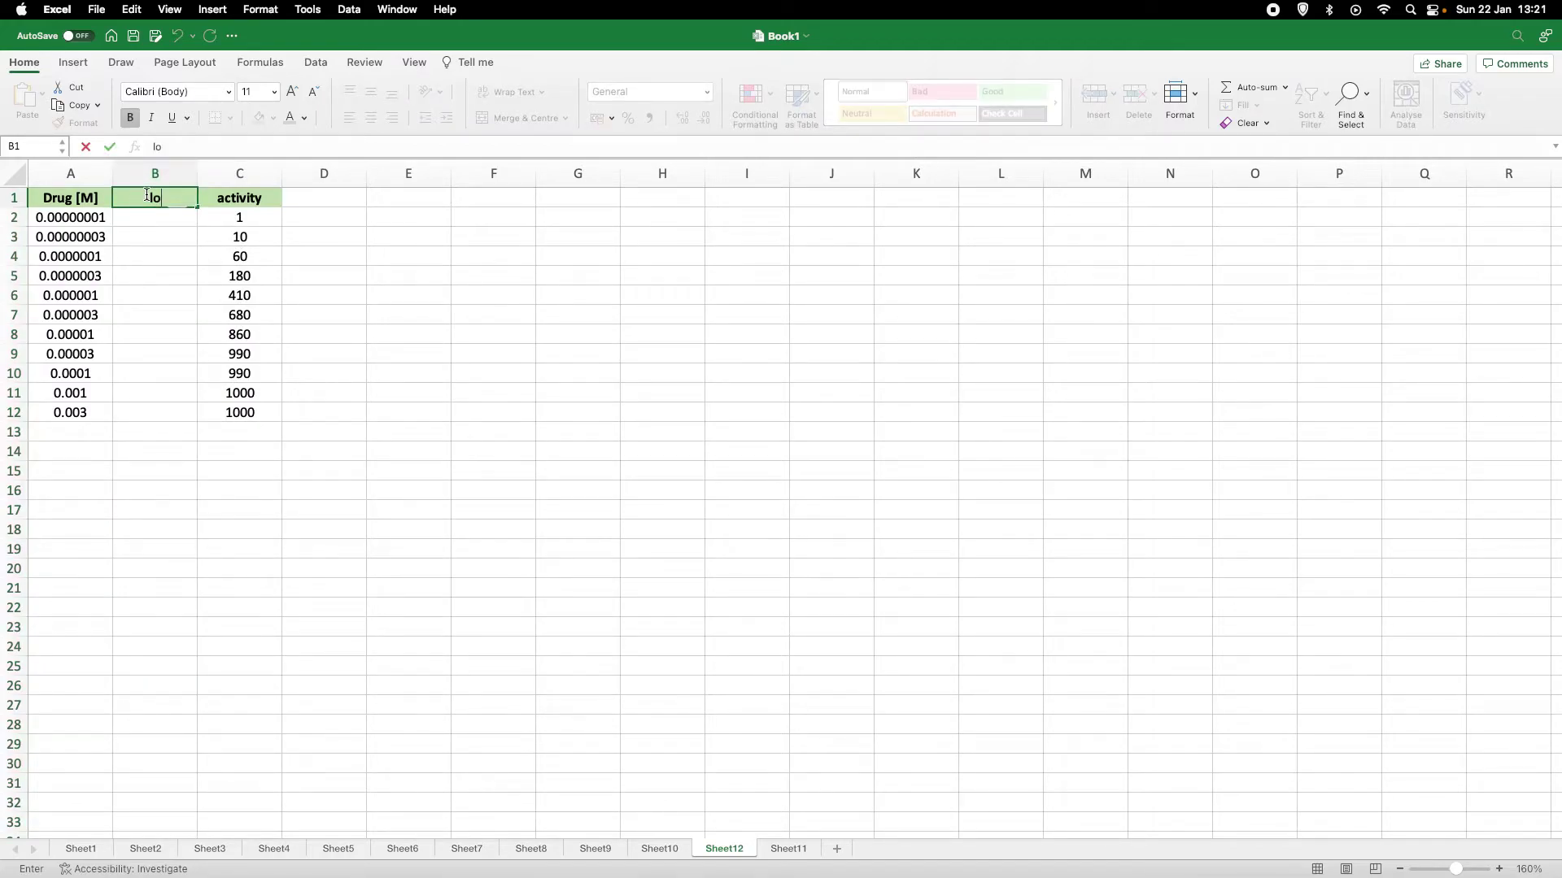
text(log10(drug))
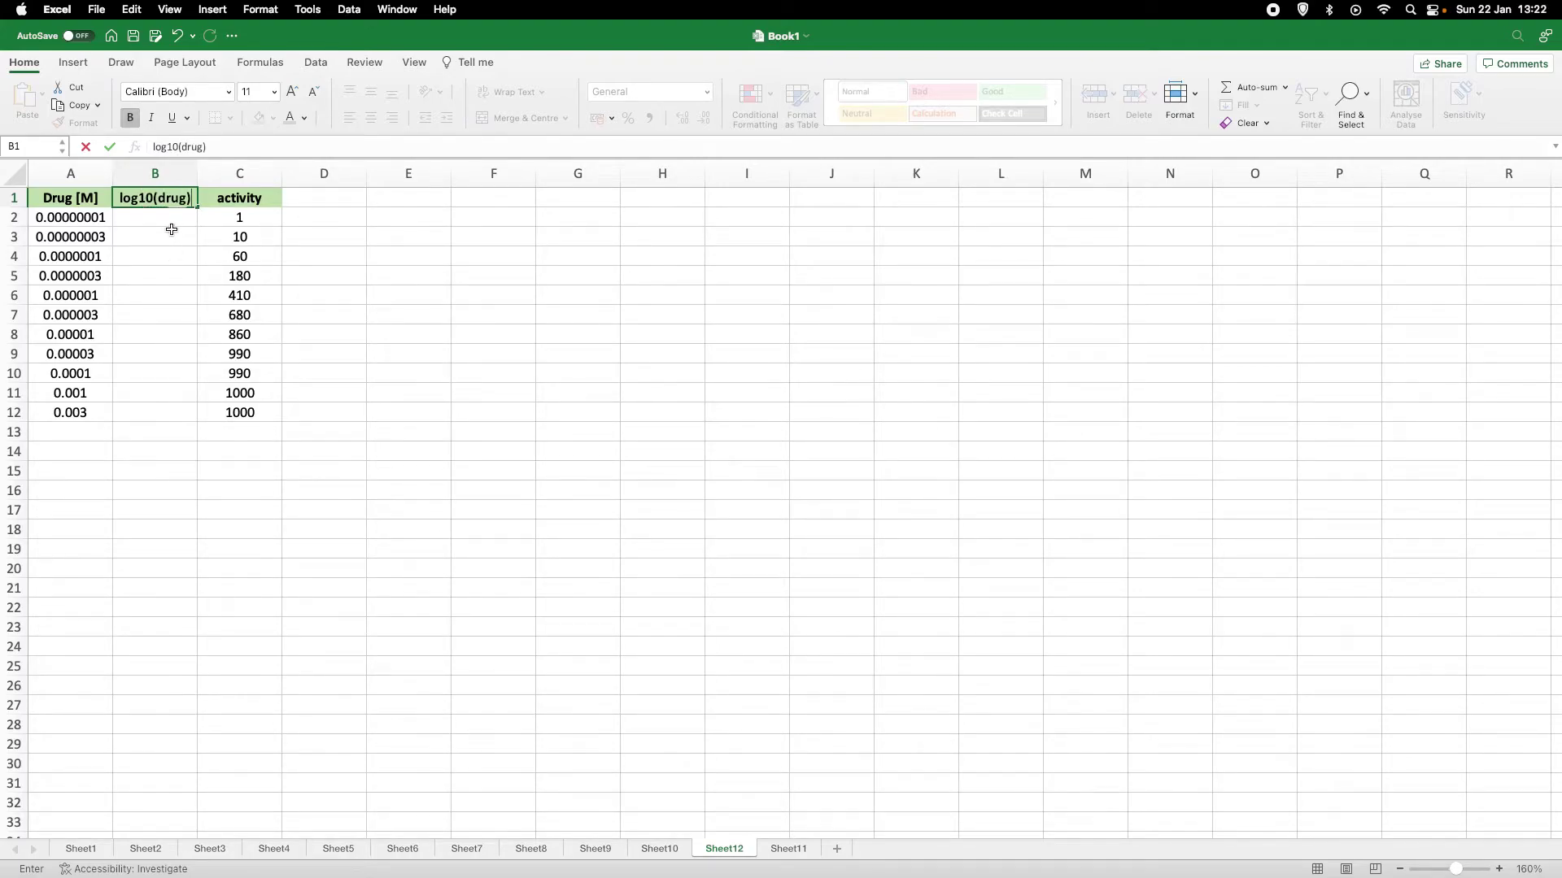
click(172, 221)
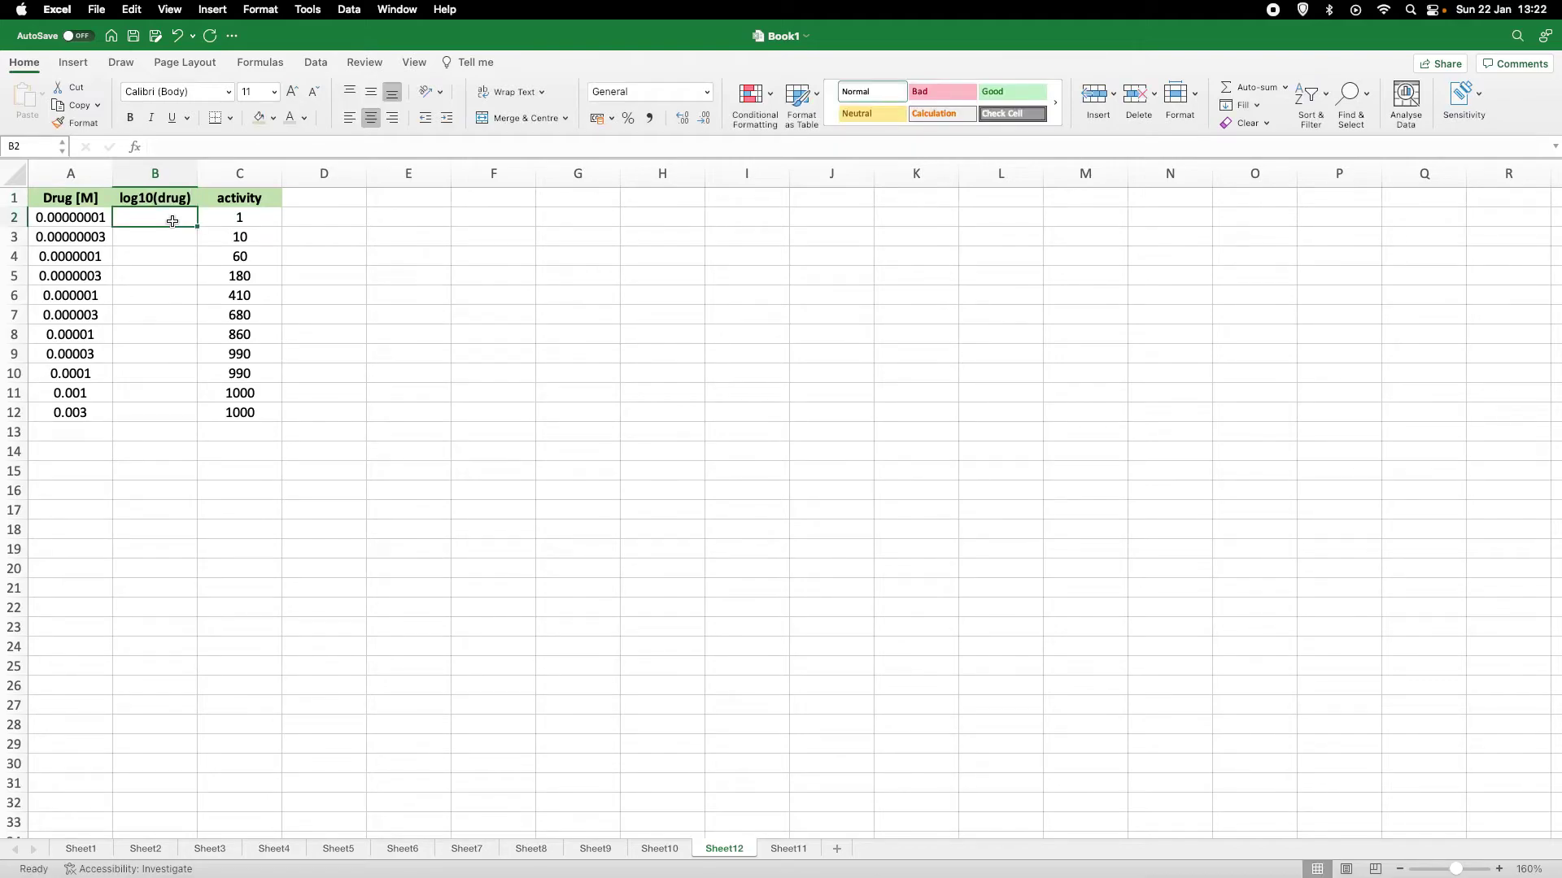
text(=log10()
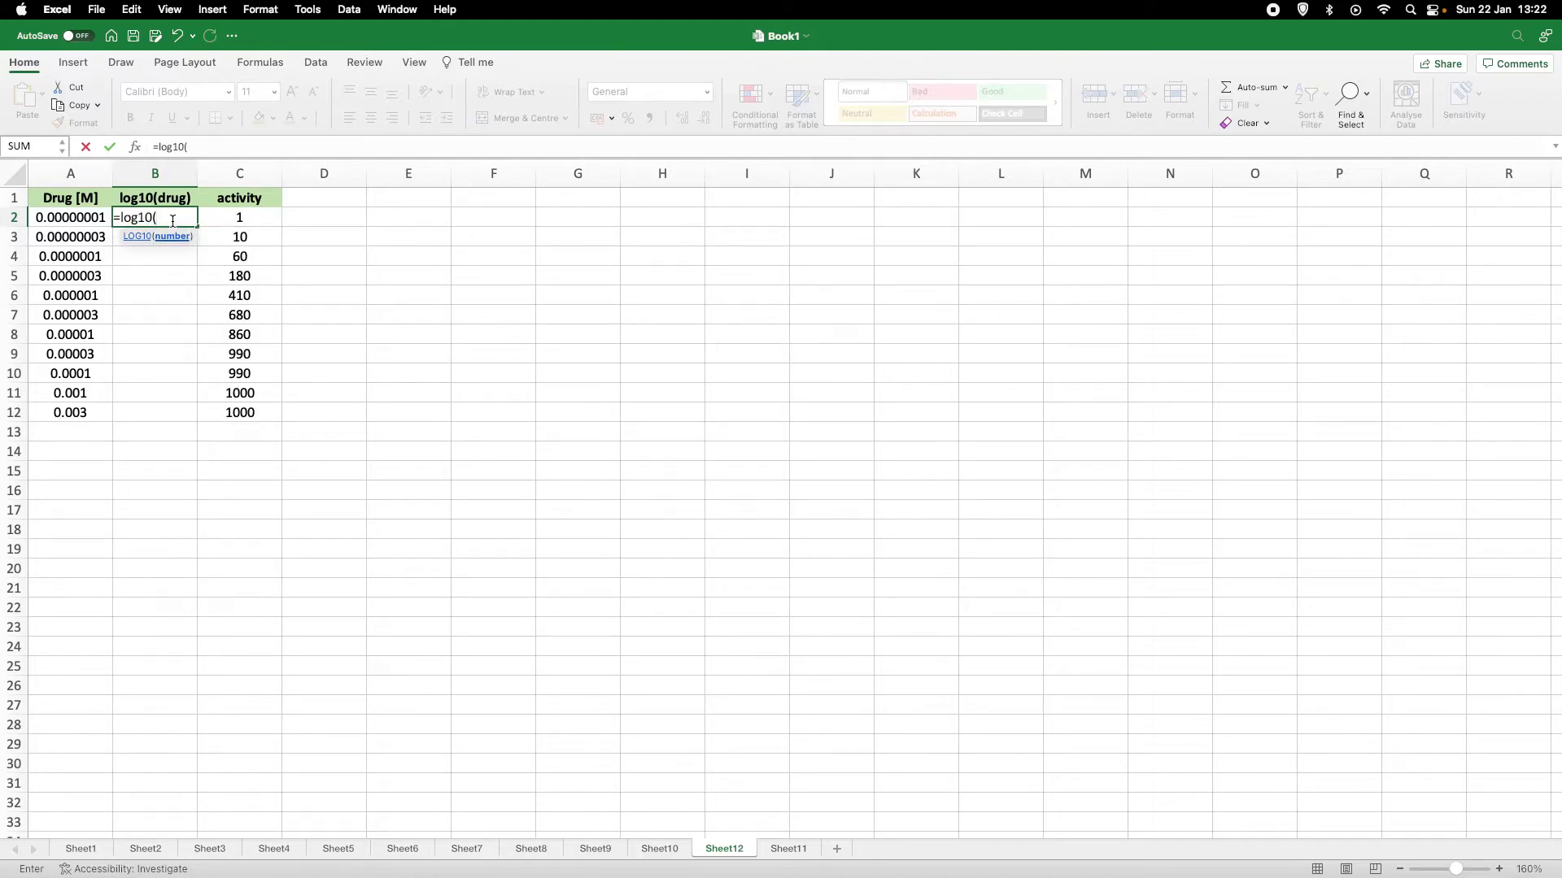
click(80, 219)
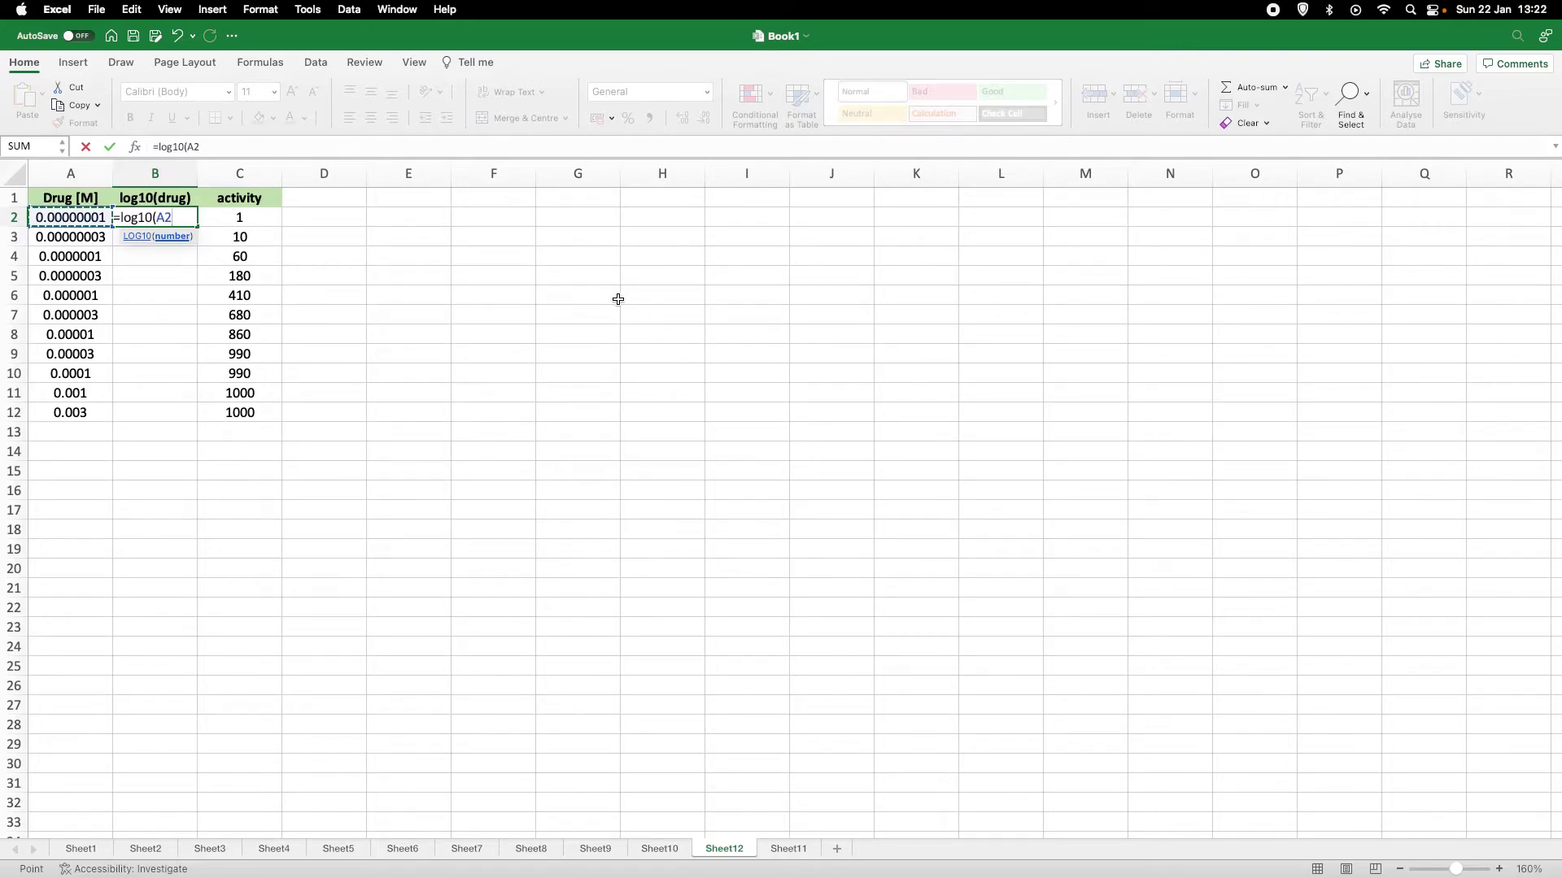
text())
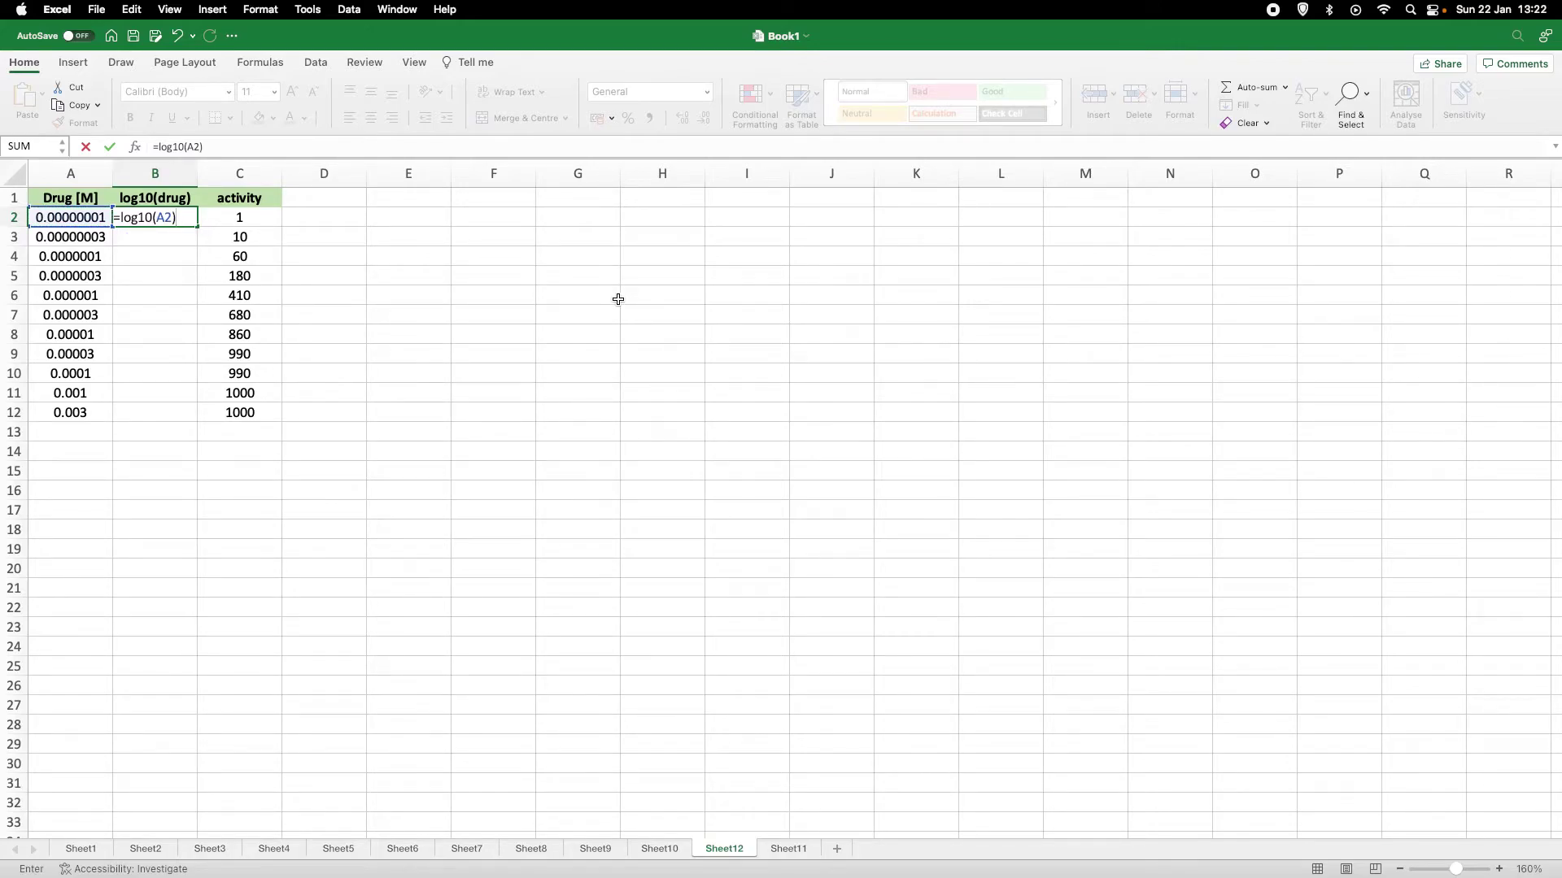
key(Return)
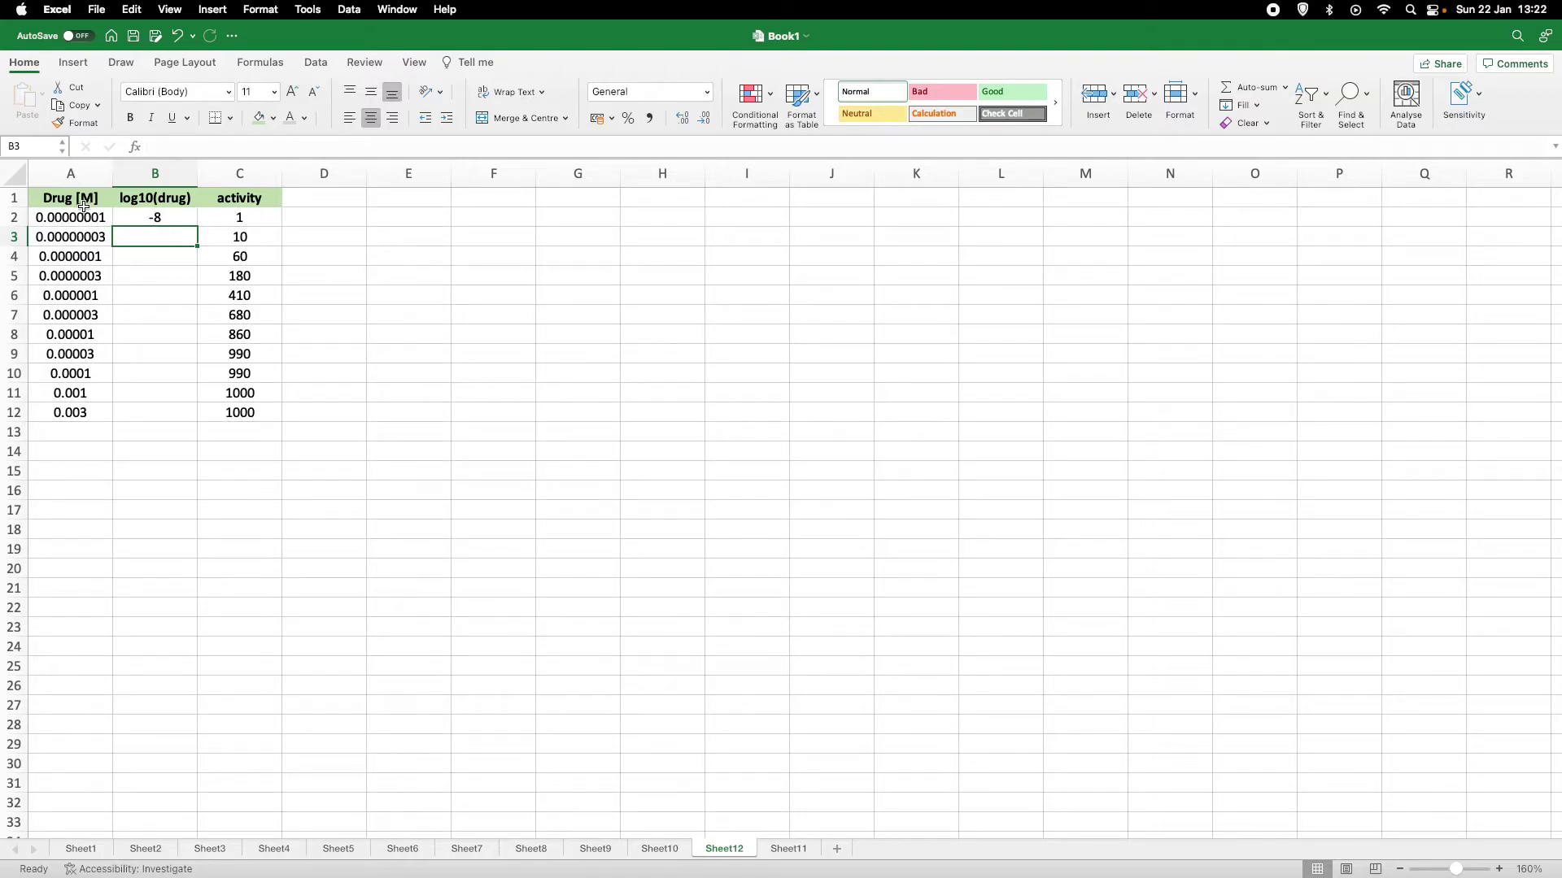
click(176, 219)
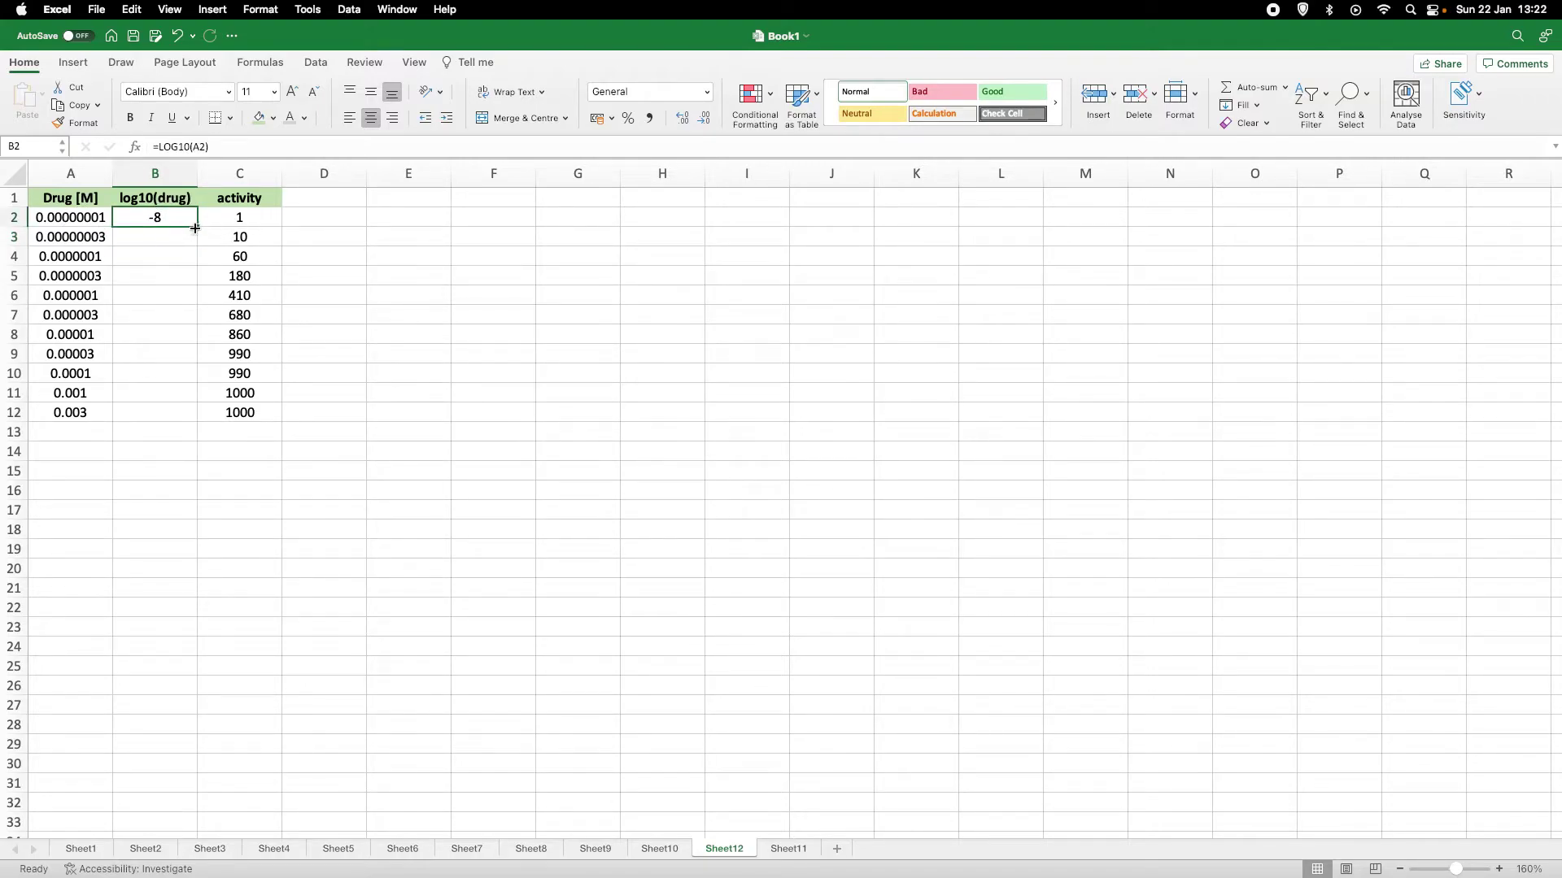
Step: Fill the LOG10 formula down to B12, then select B1:C12 for charting
drag(197, 229, 164, 415)
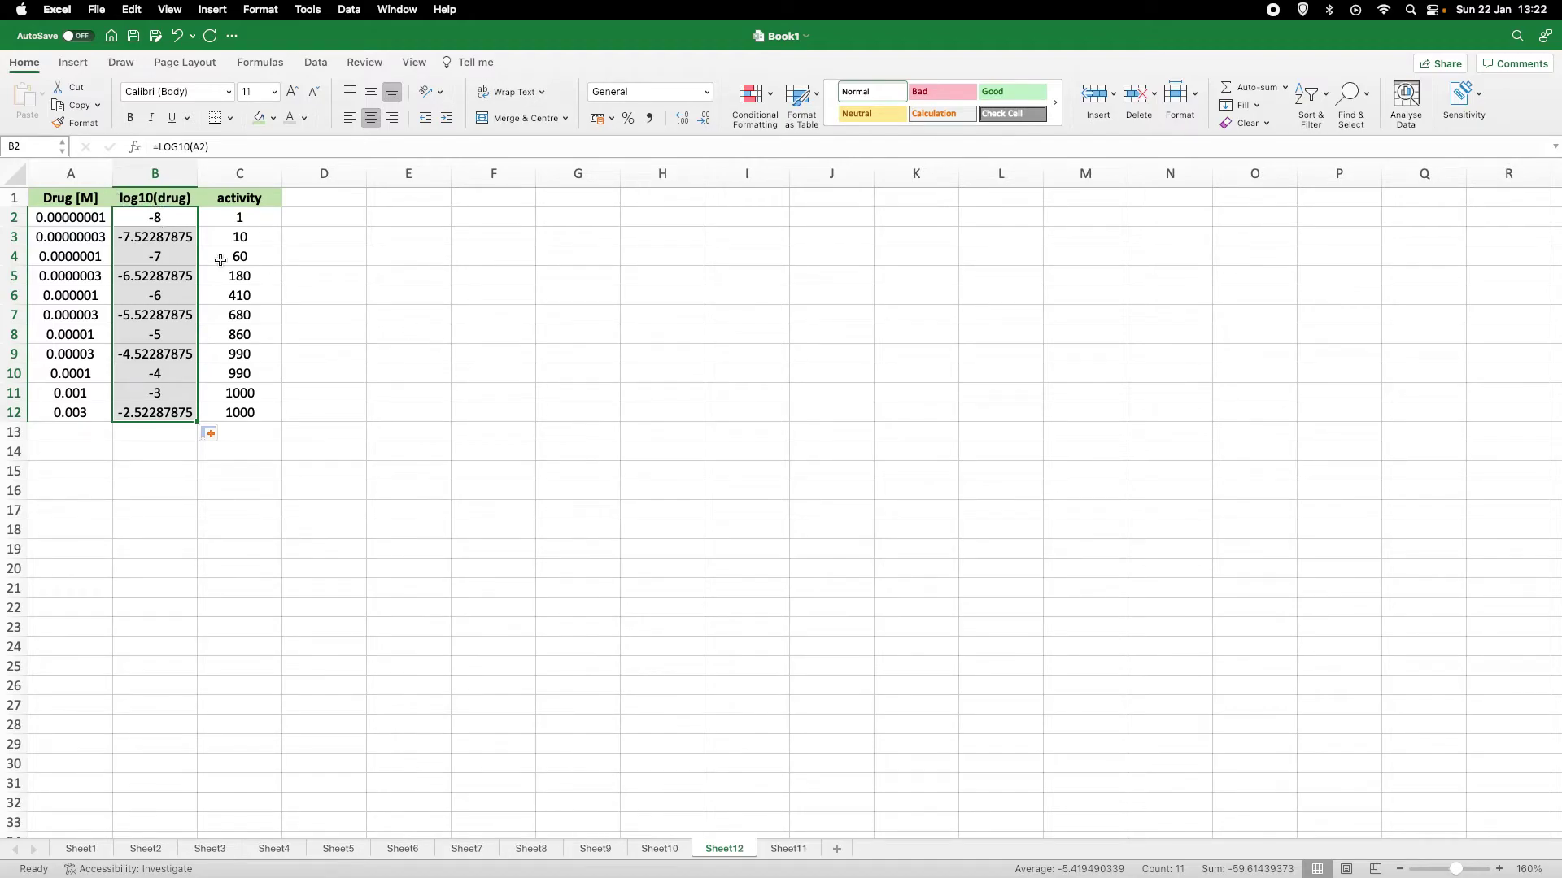
click(423, 322)
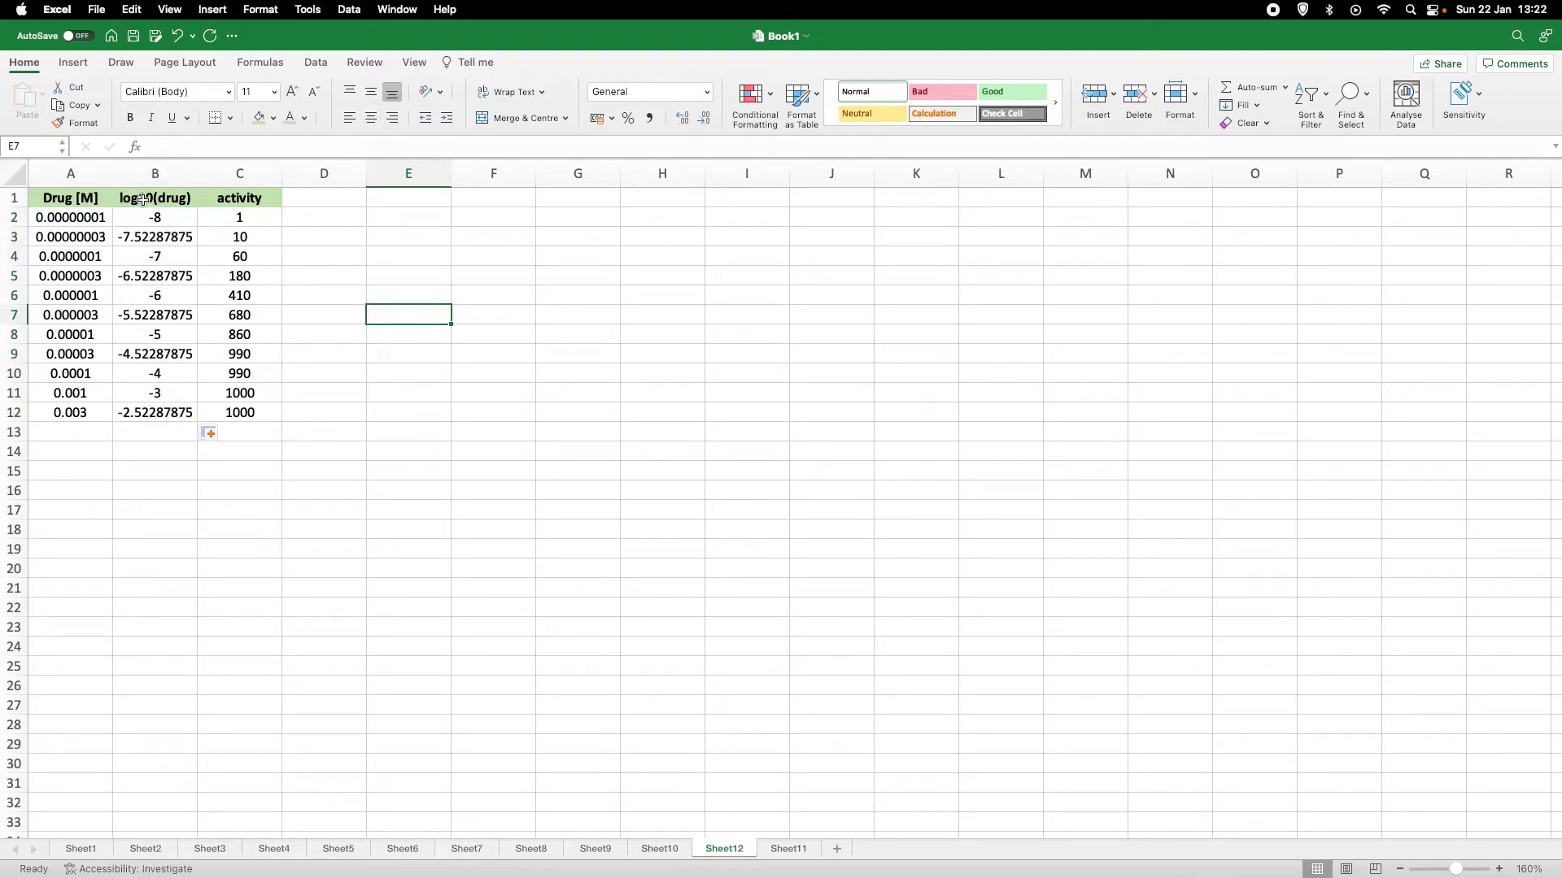
click(145, 200)
drag(145, 199, 223, 413)
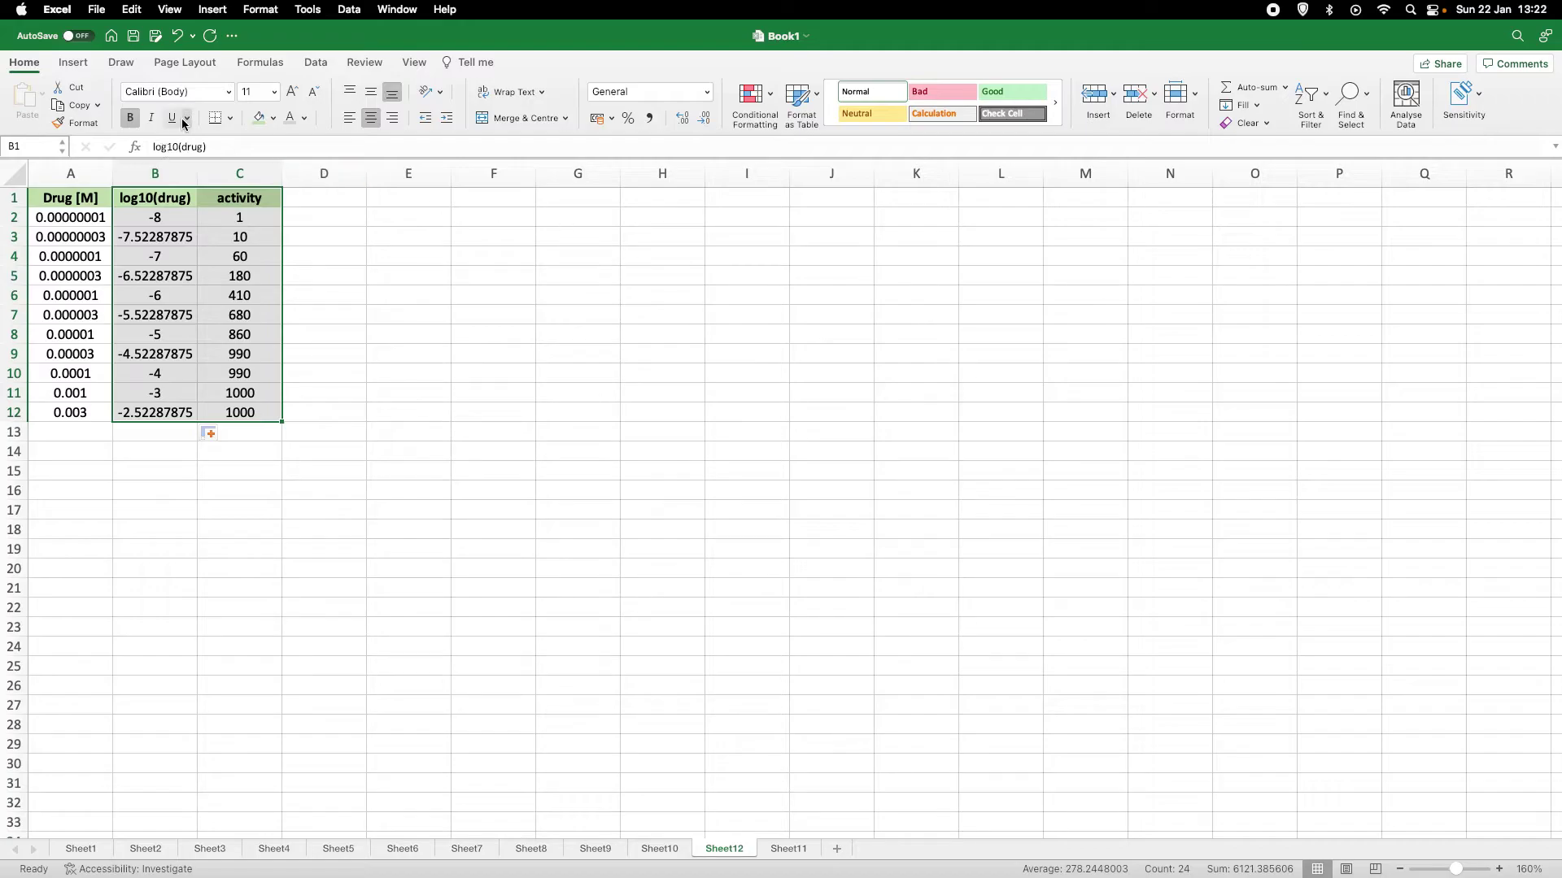
click(71, 63)
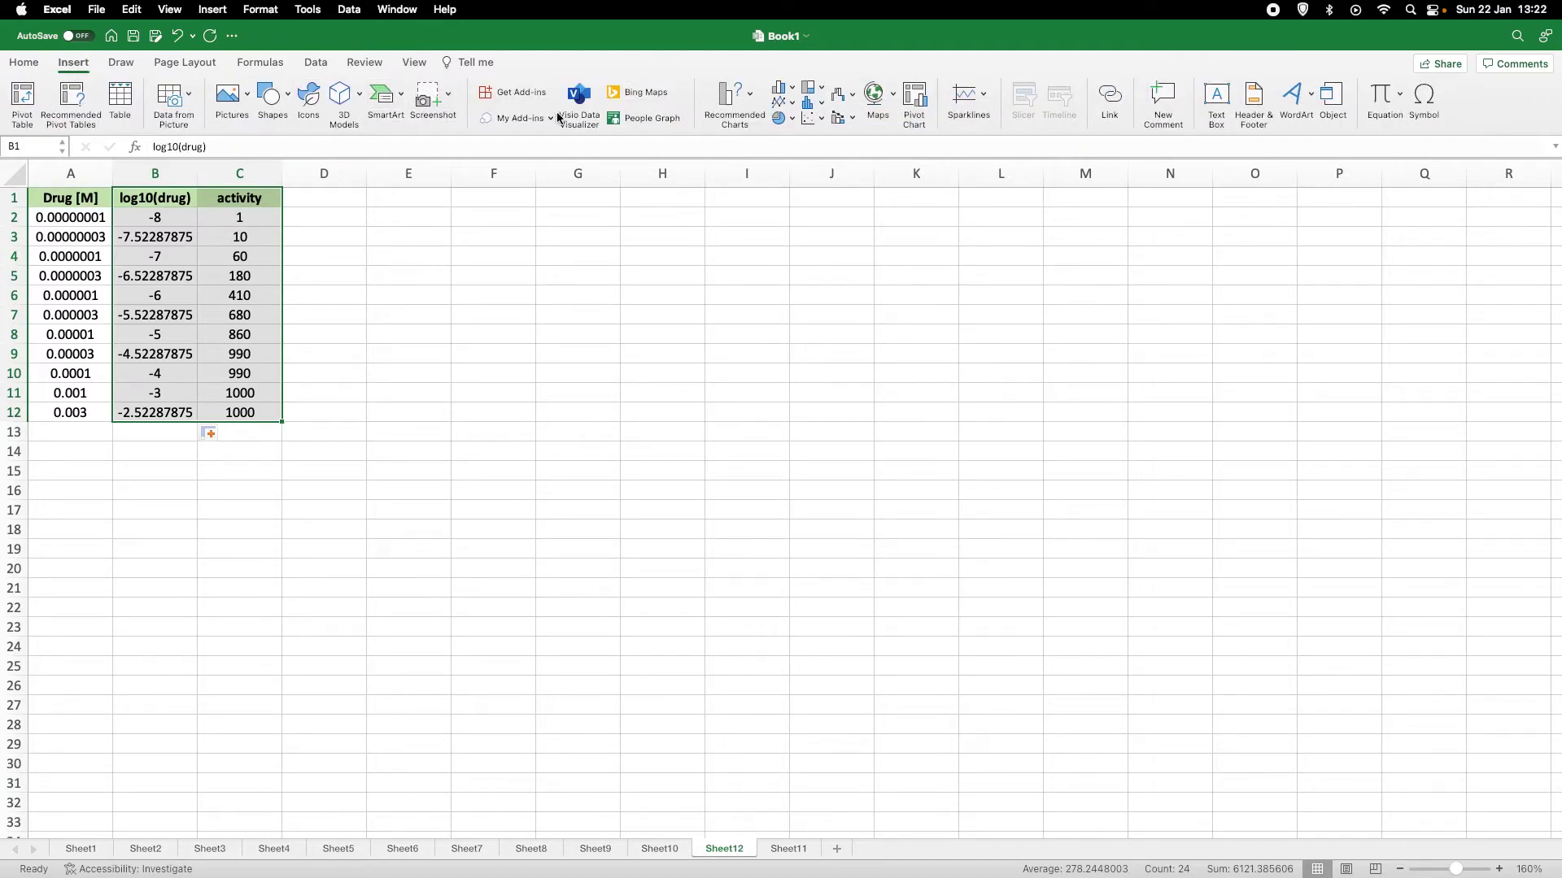
Step: Insert a smooth-line scatter chart of activity versus log10(drug) and open its horizontal axis formatting
click(819, 123)
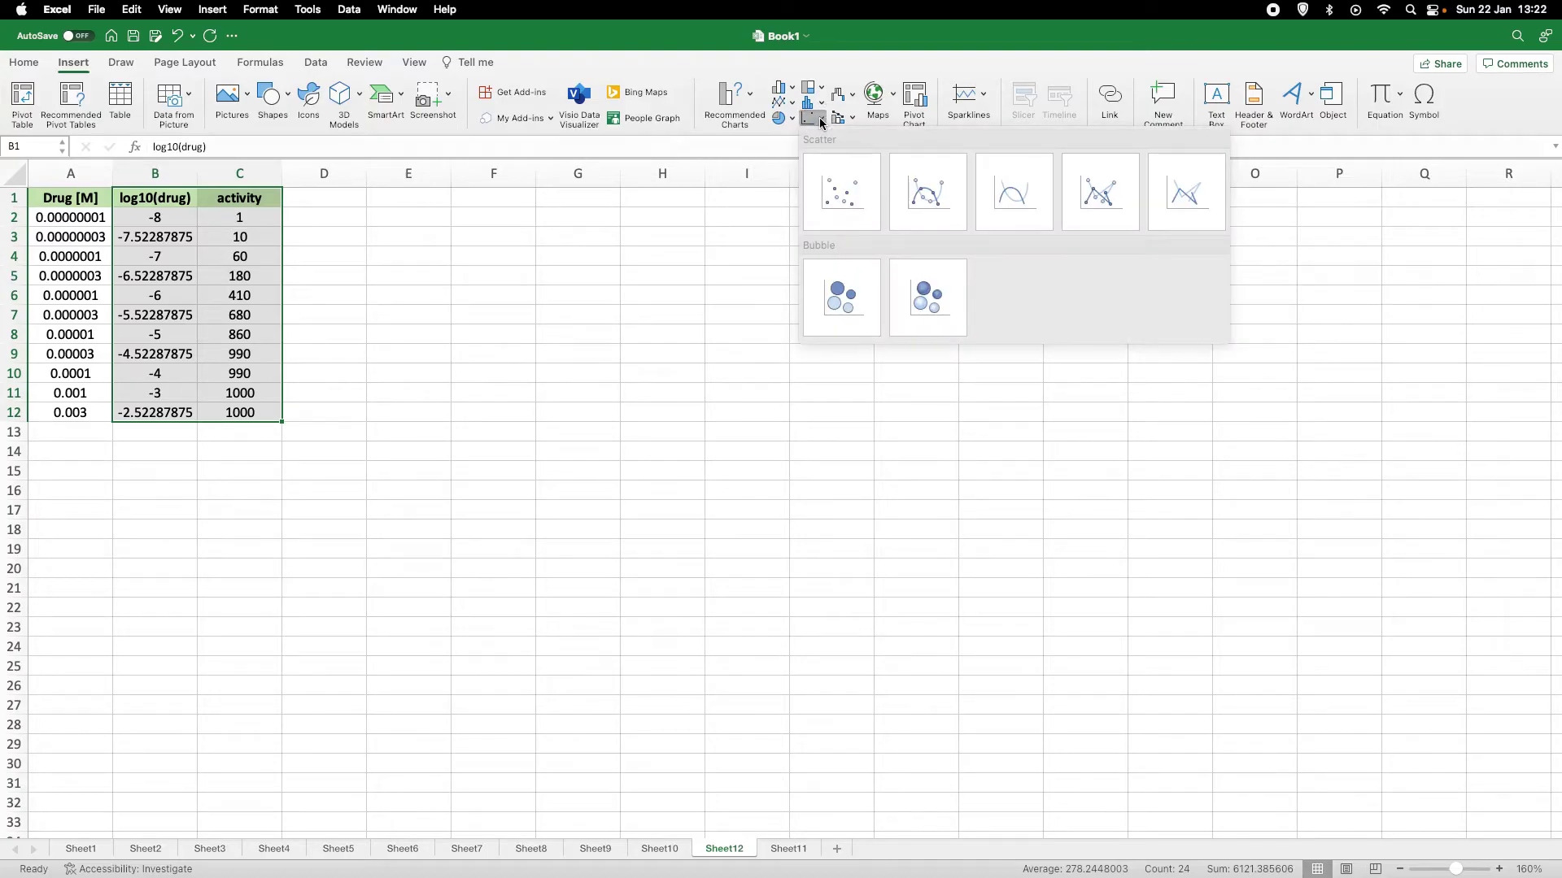
click(927, 192)
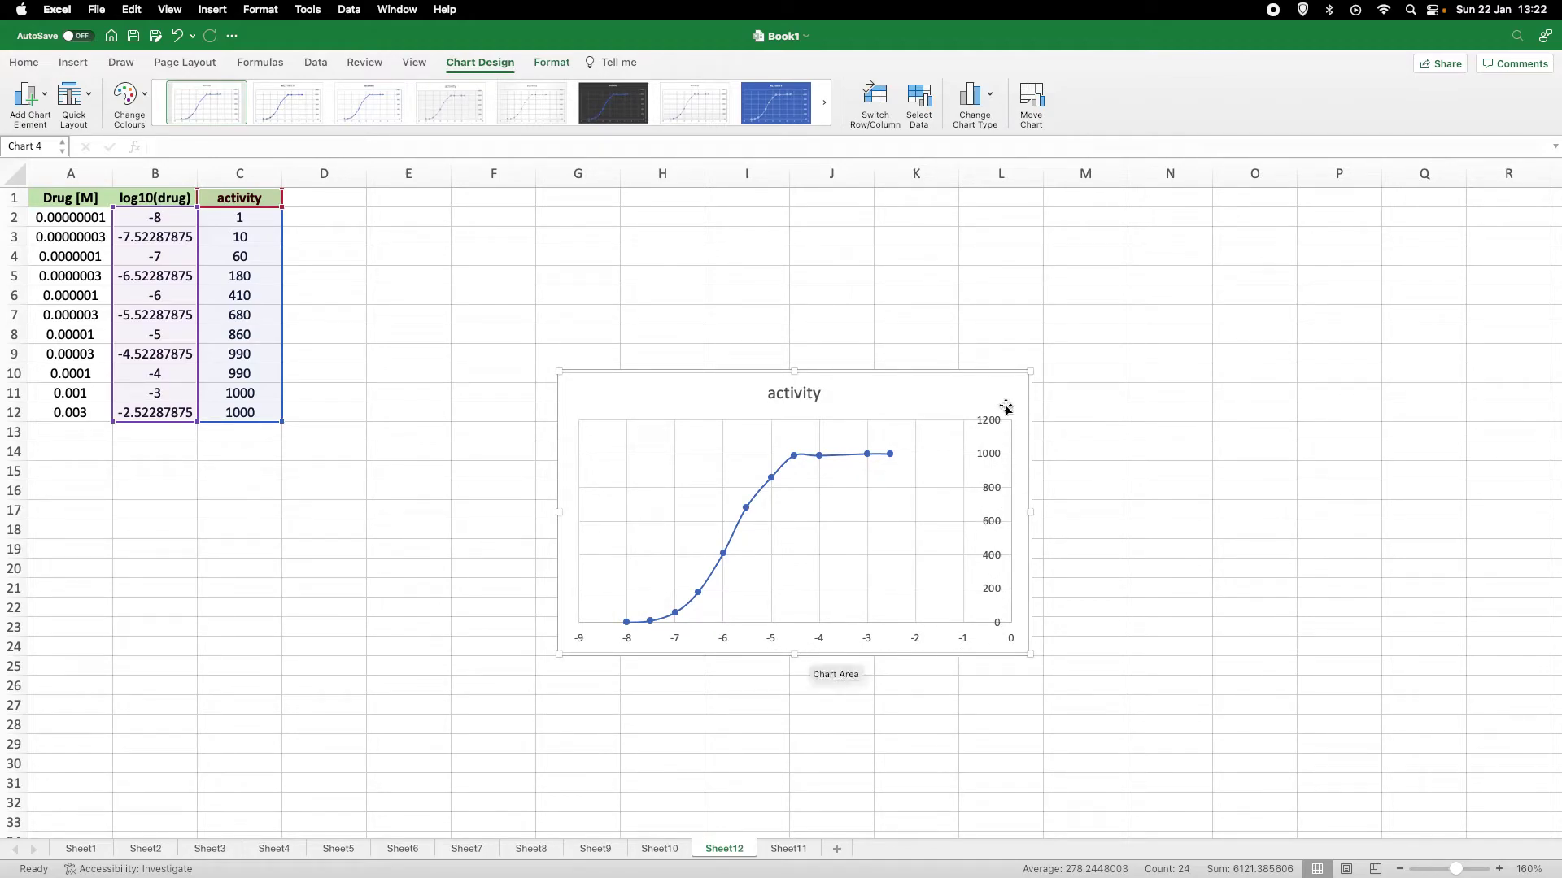
click(775, 642)
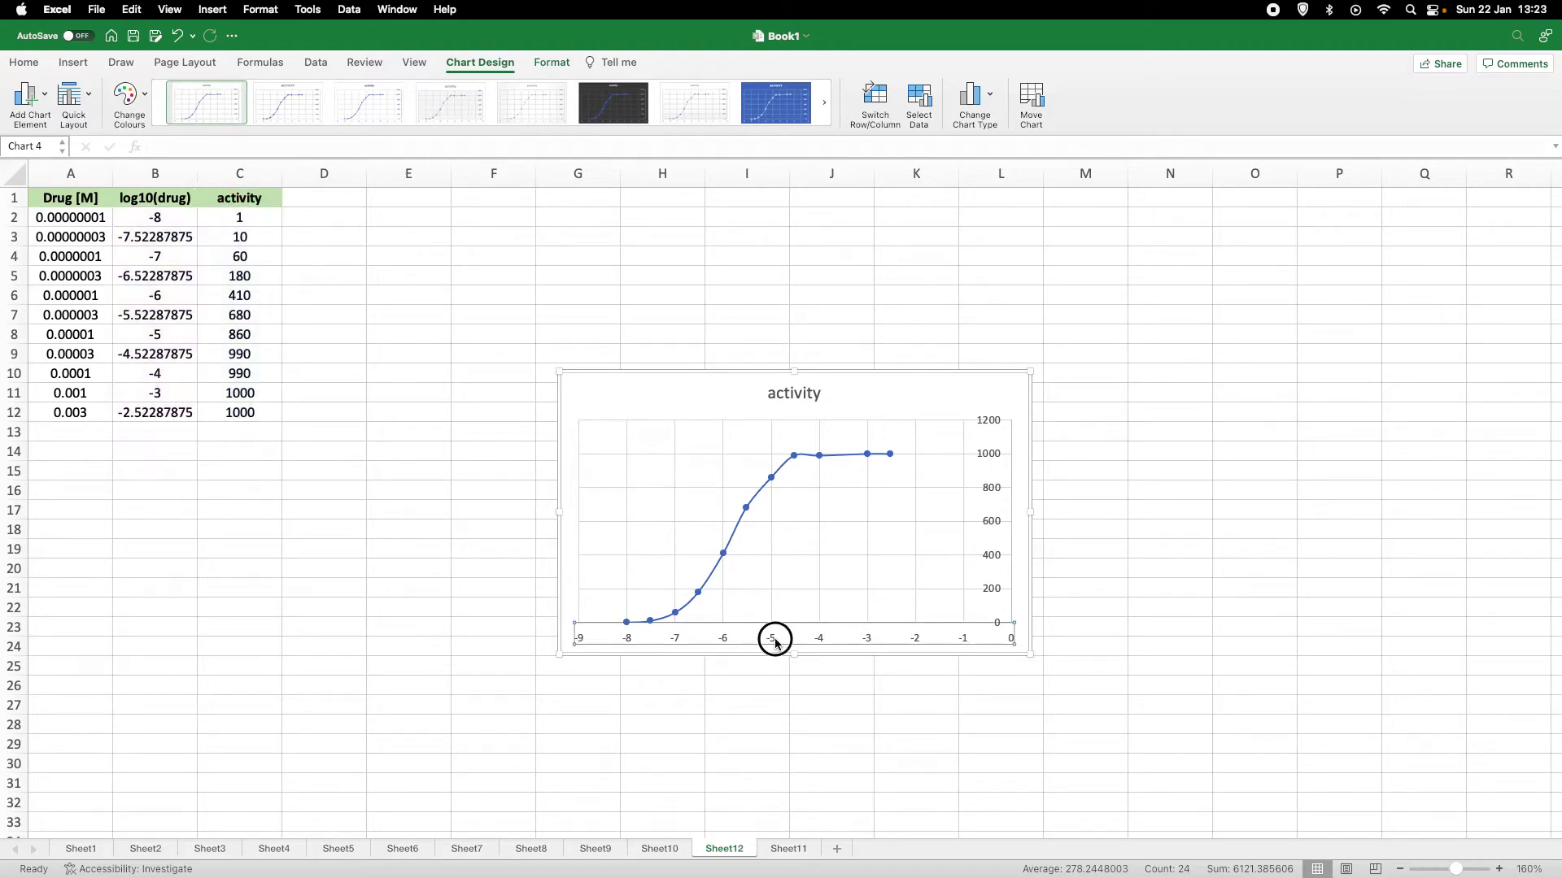
double_click(775, 642)
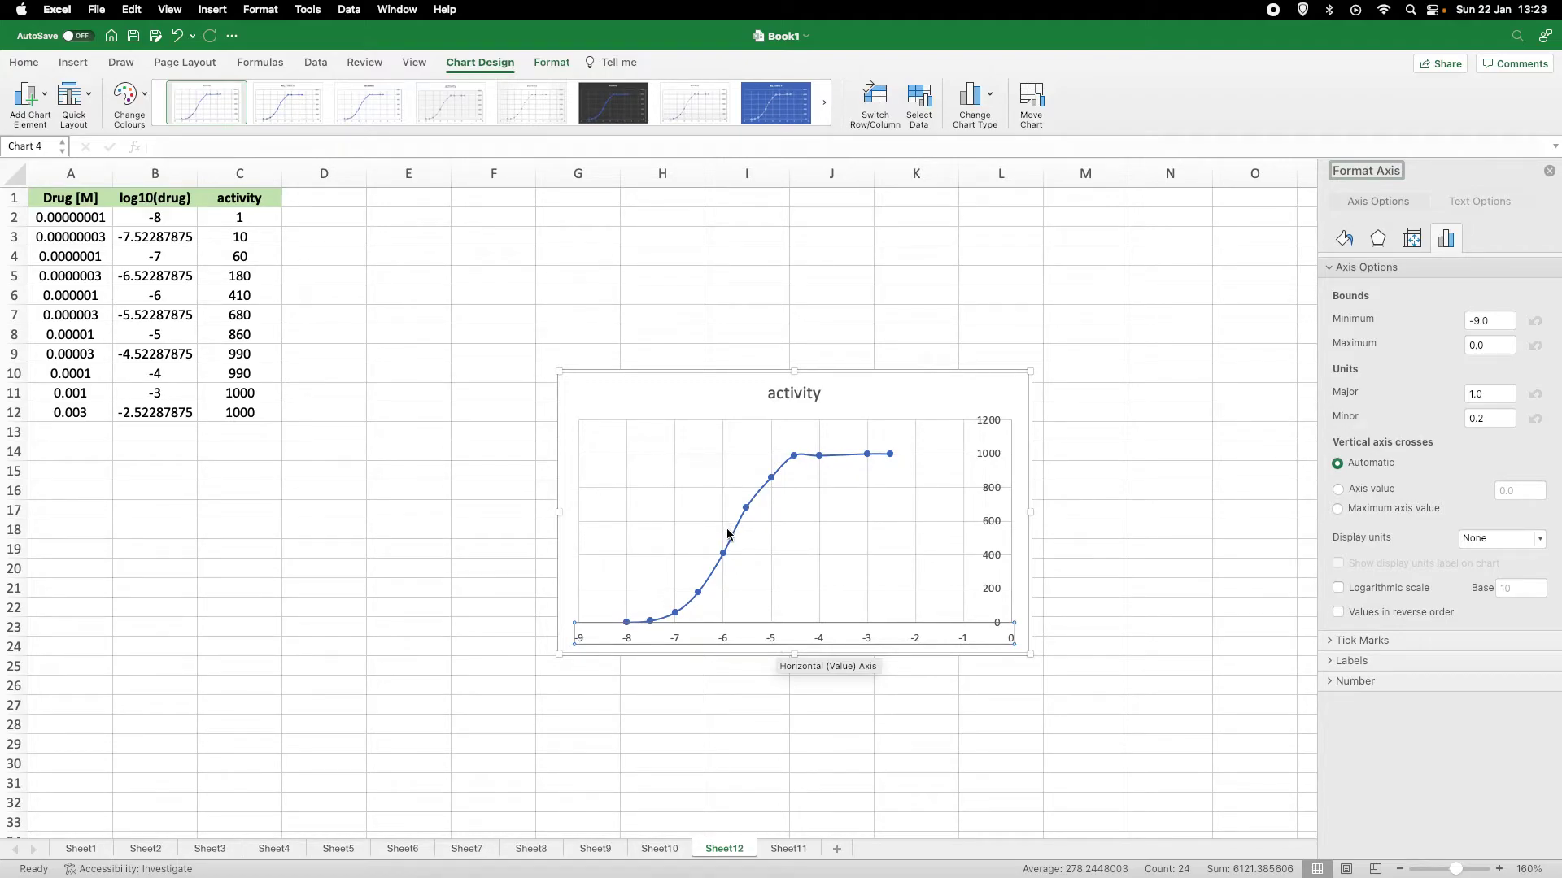
Step: Set the horizontal axis minor tick marks to Outside
mouse_move(732, 536)
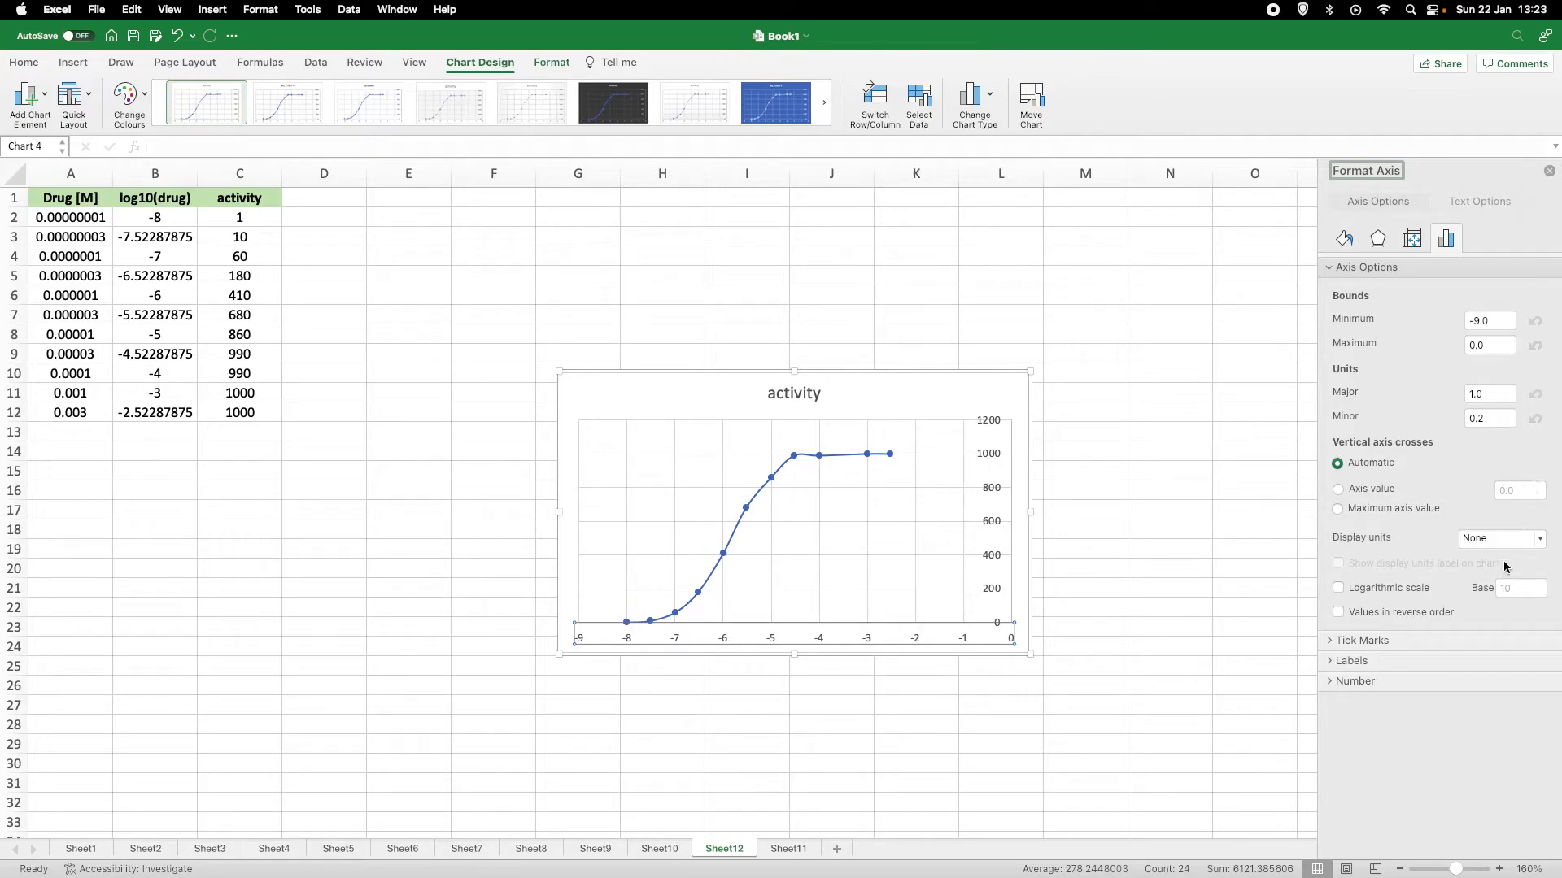
click(1331, 642)
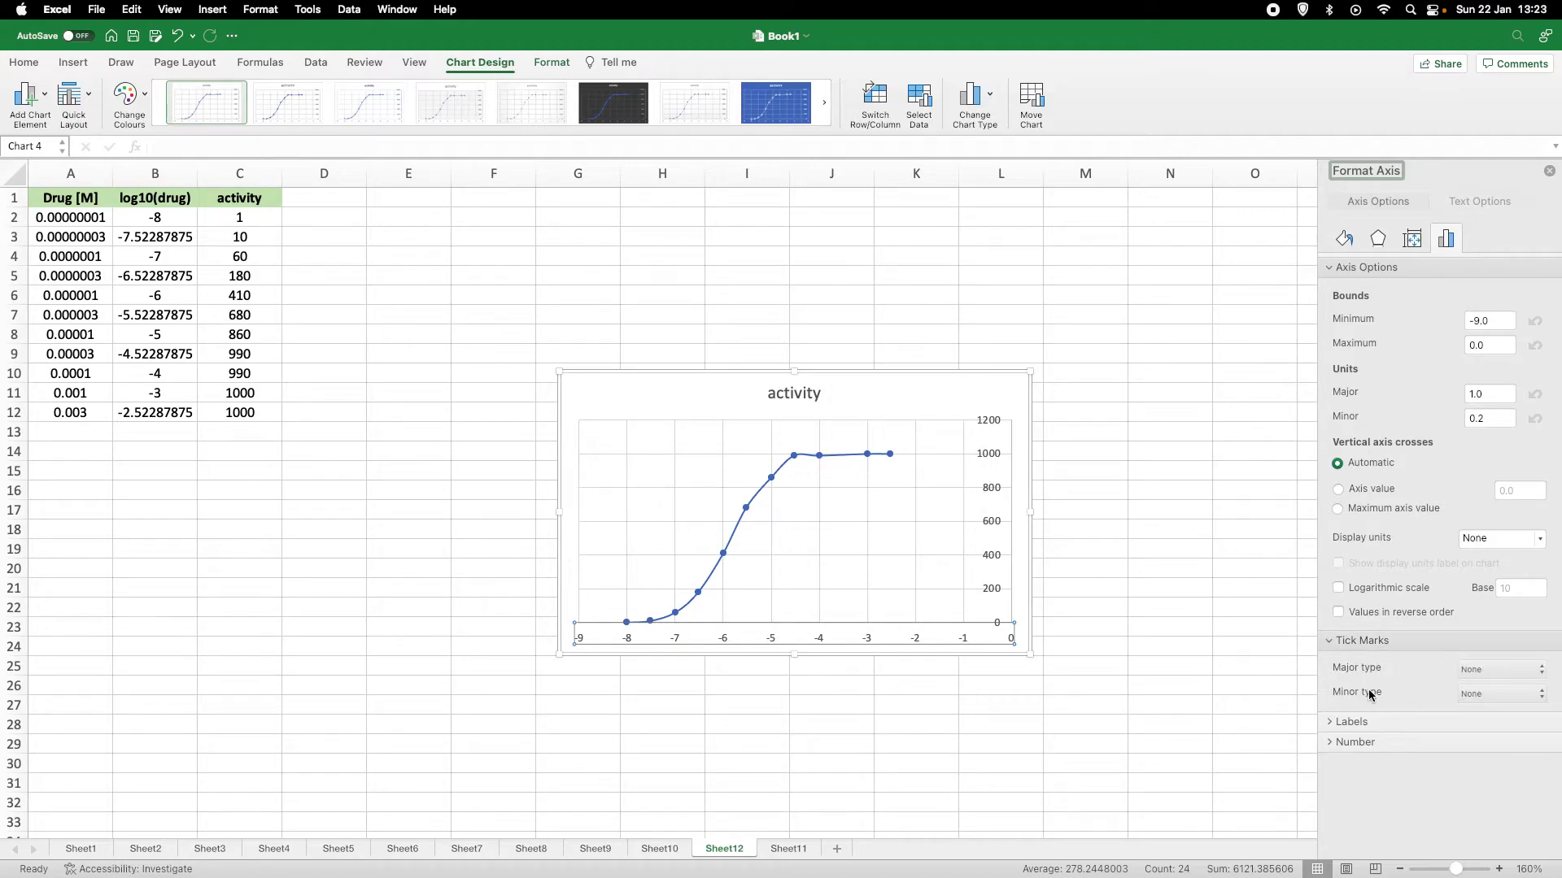
click(1542, 695)
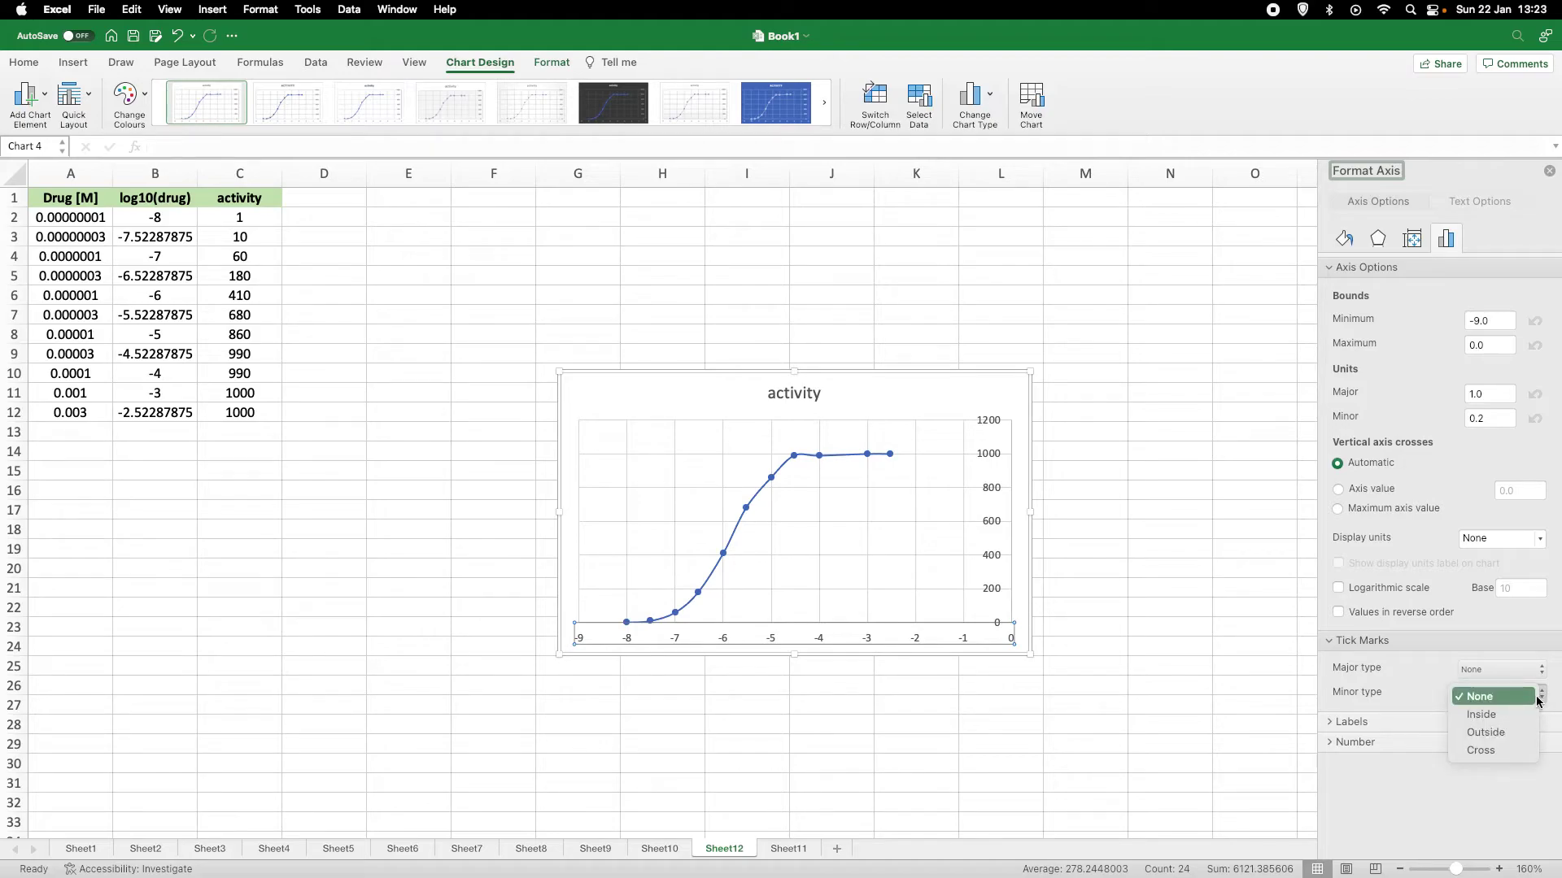
click(1510, 734)
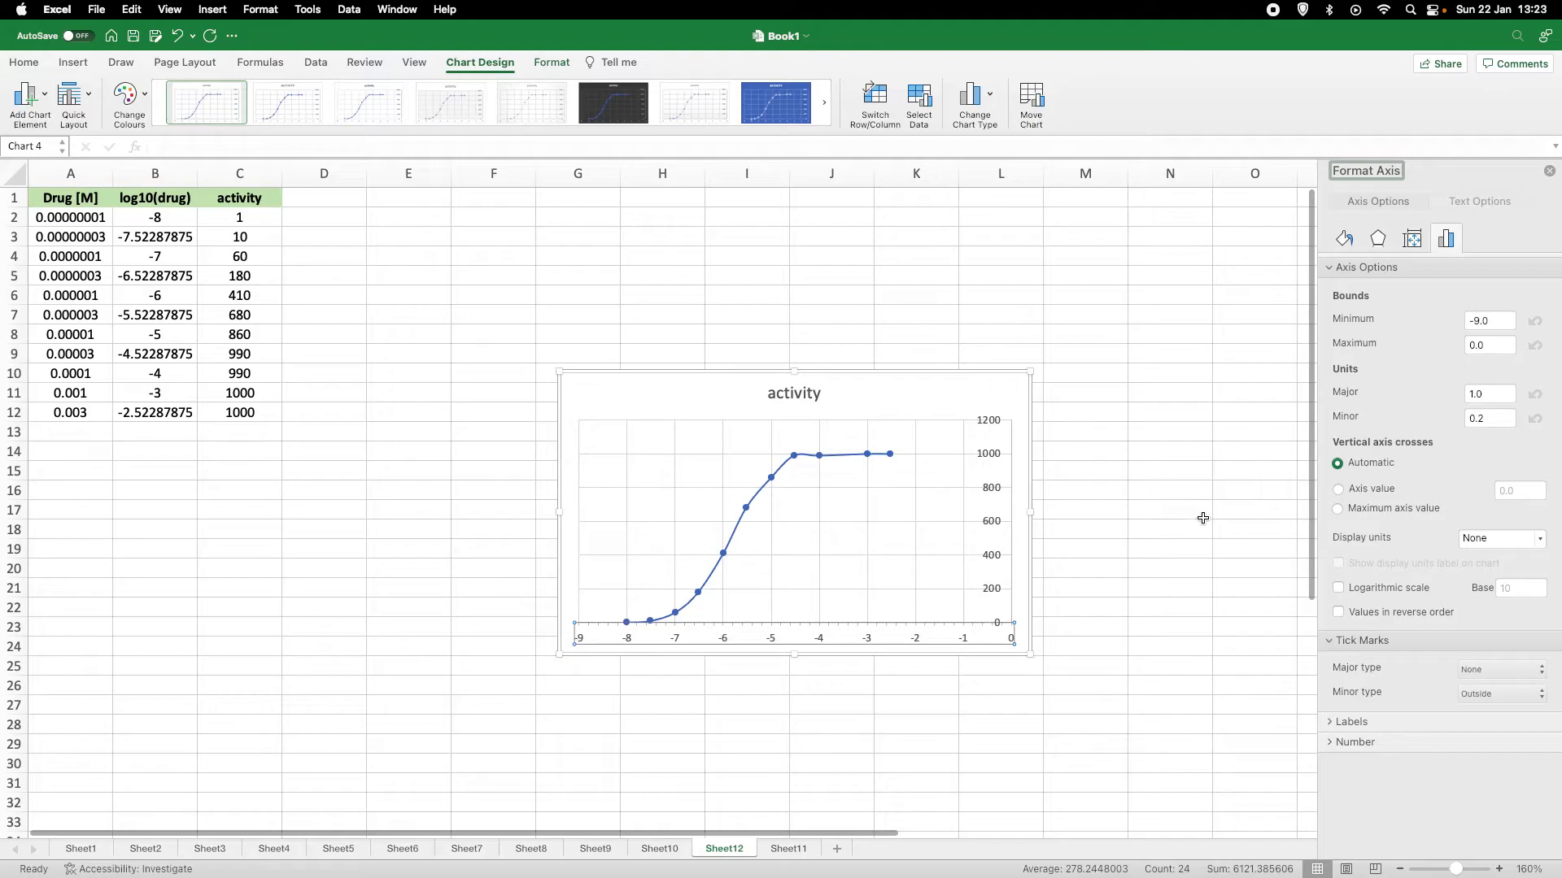
Step: Enlarge the chart and move it up and left beside the data table
click(1052, 651)
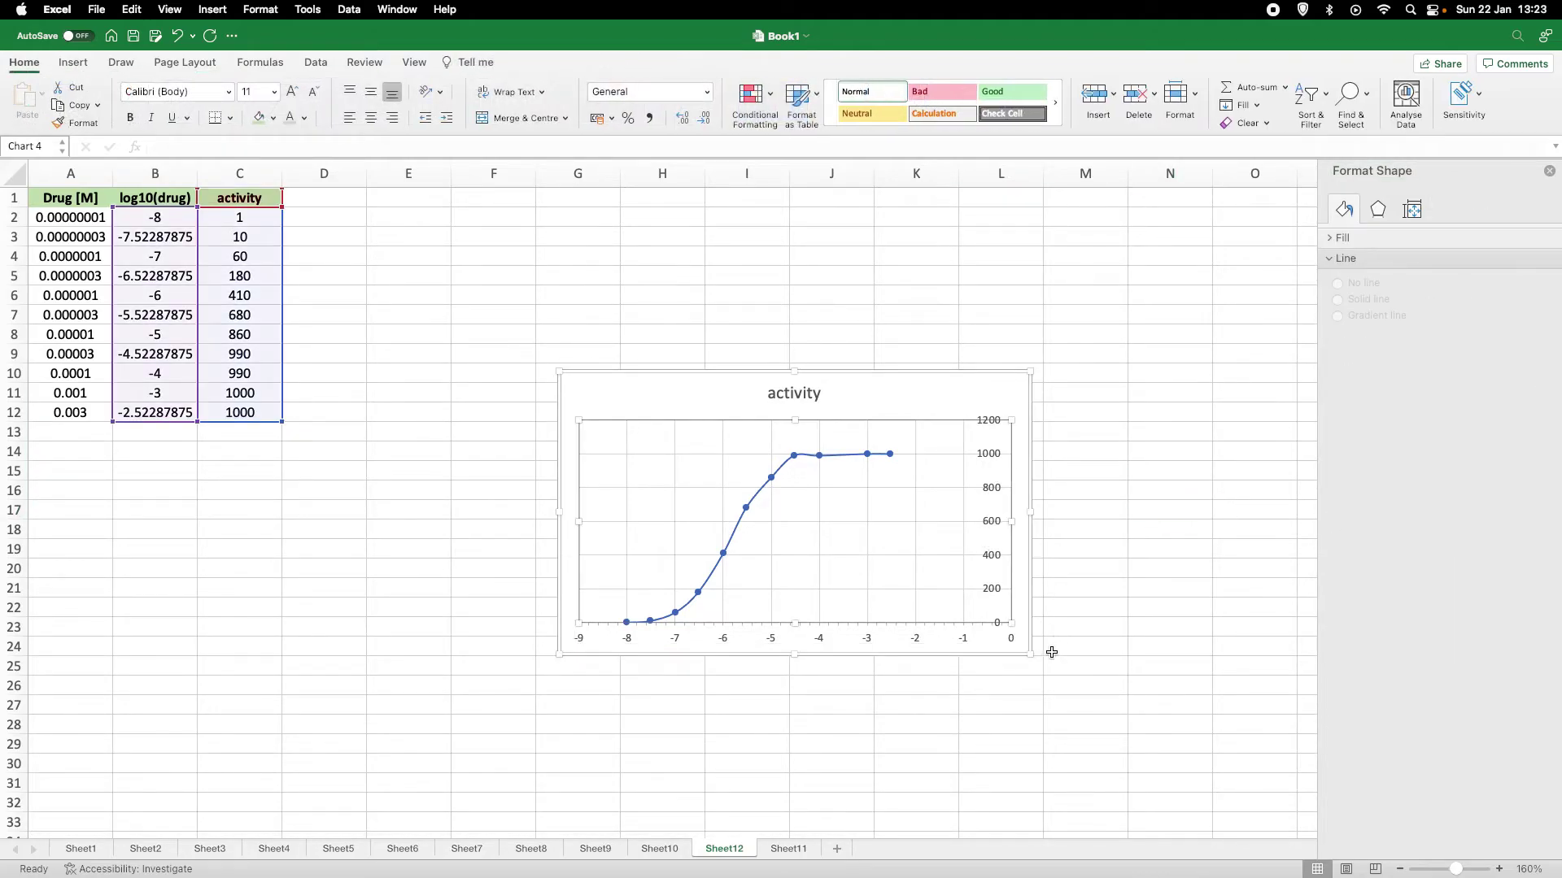
drag(1031, 654, 1130, 767)
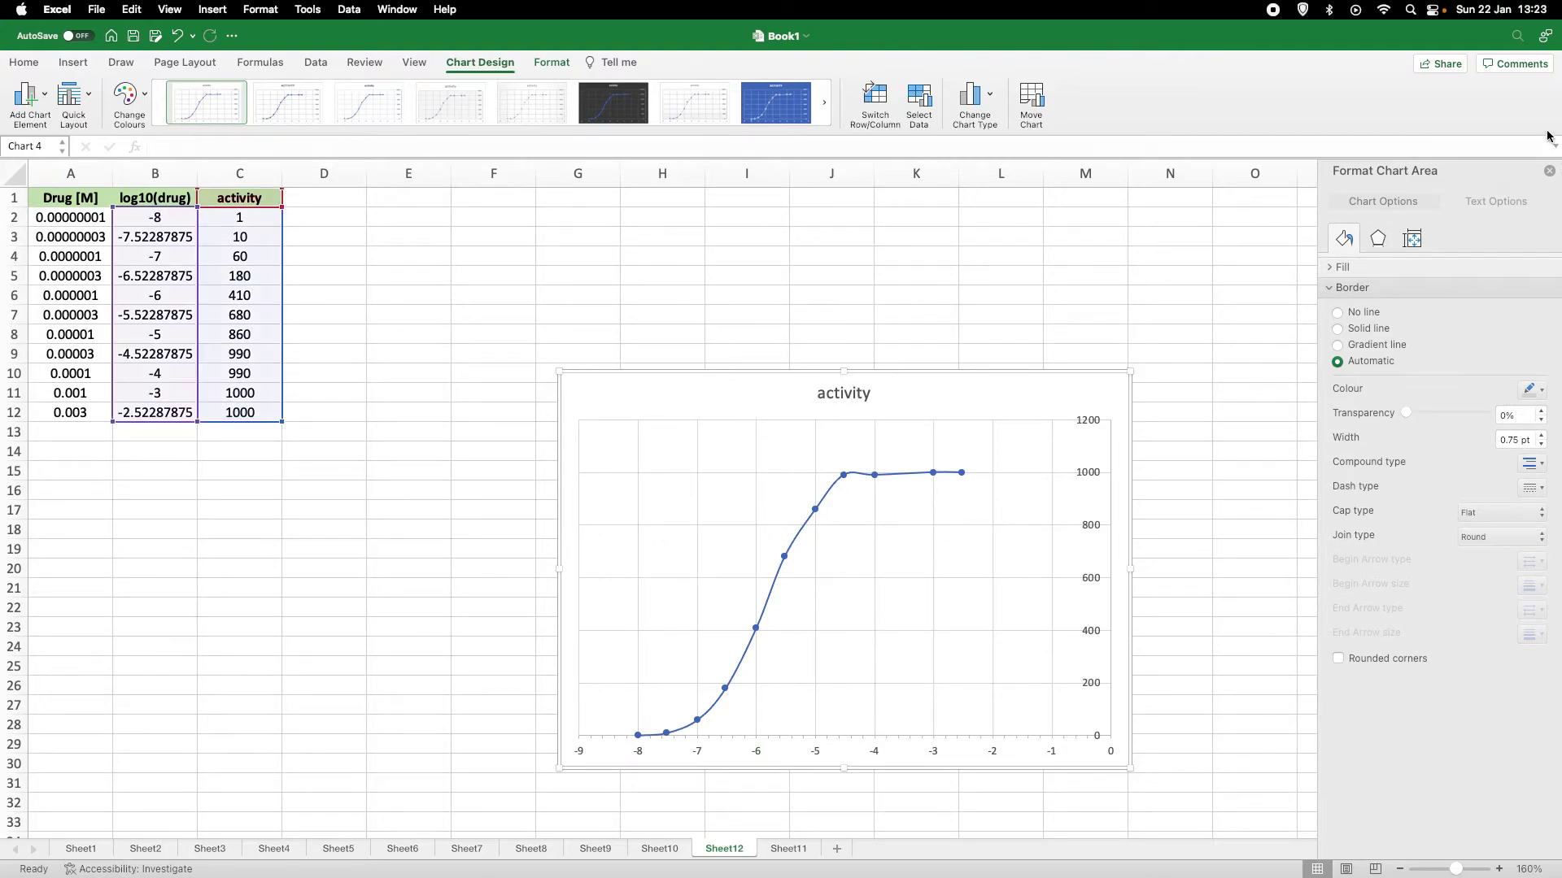
click(1550, 173)
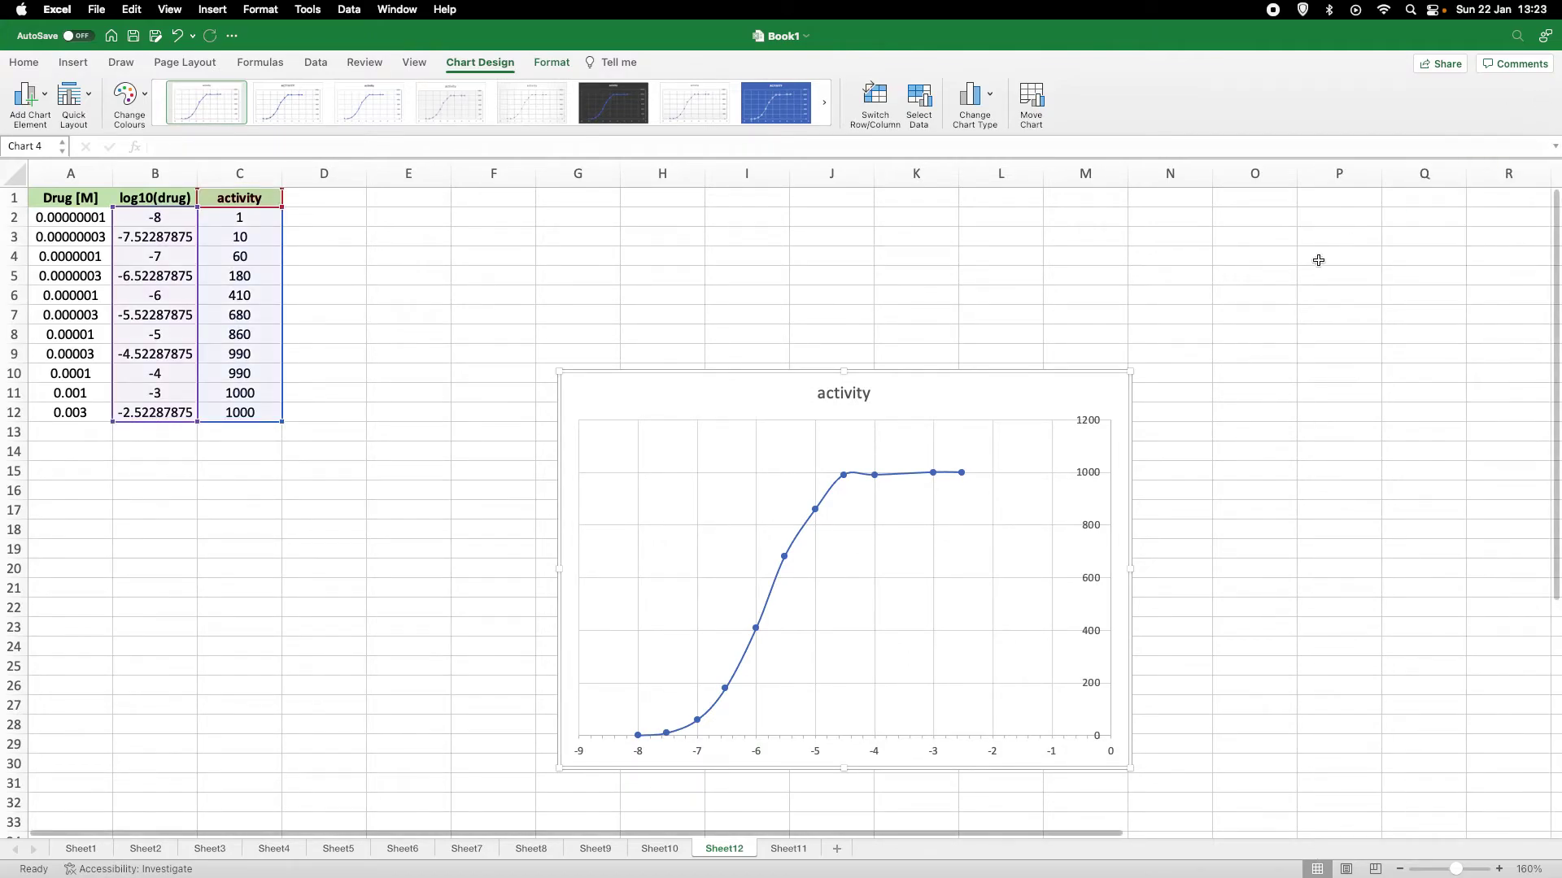
drag(1018, 383, 978, 190)
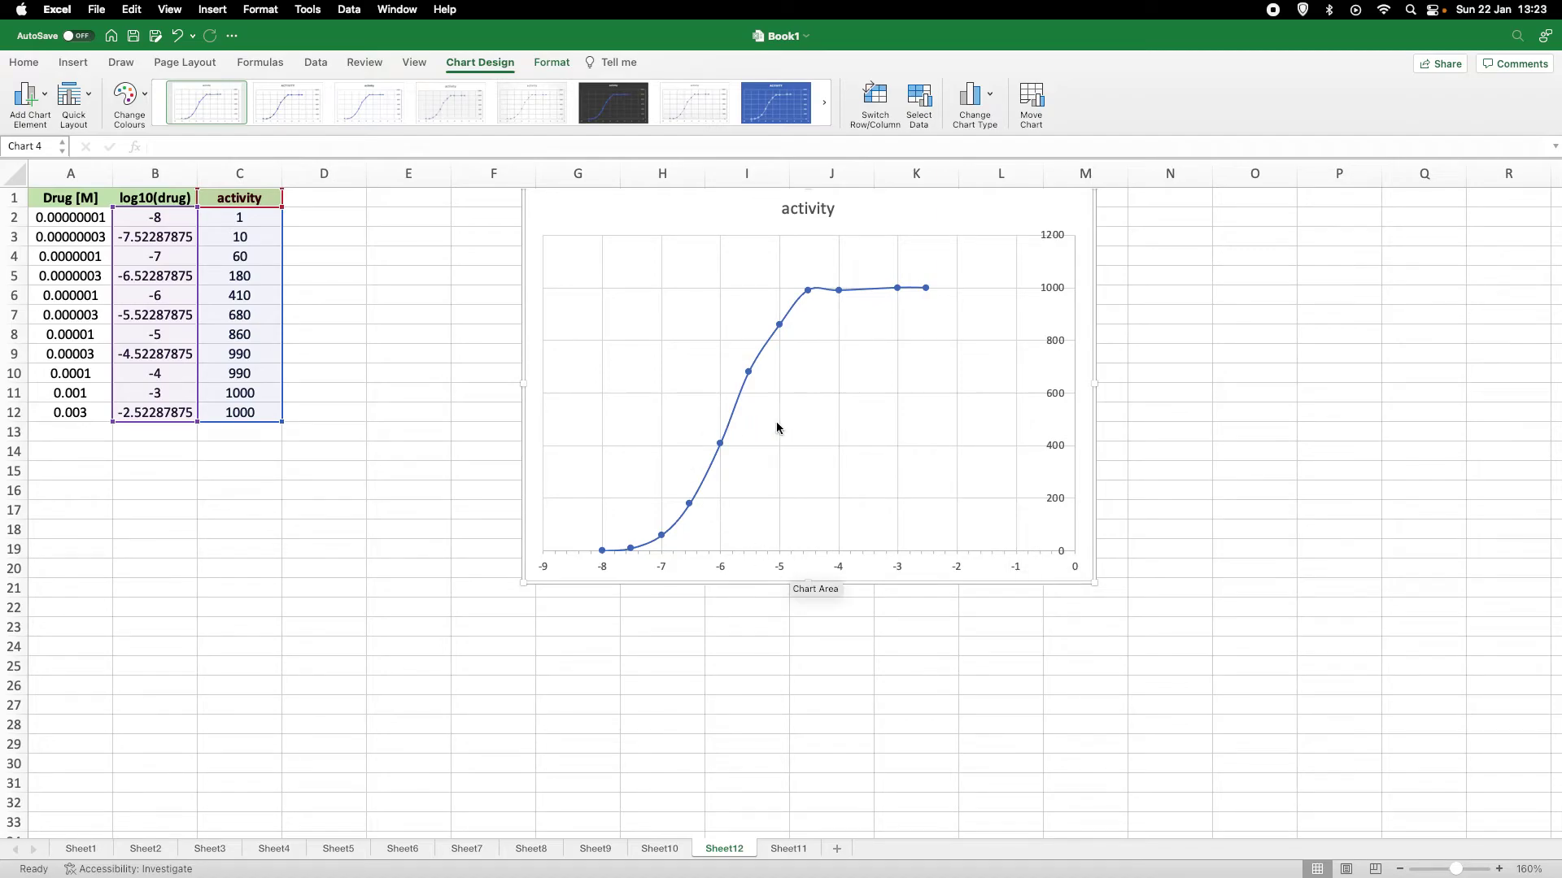
mouse_move(734, 423)
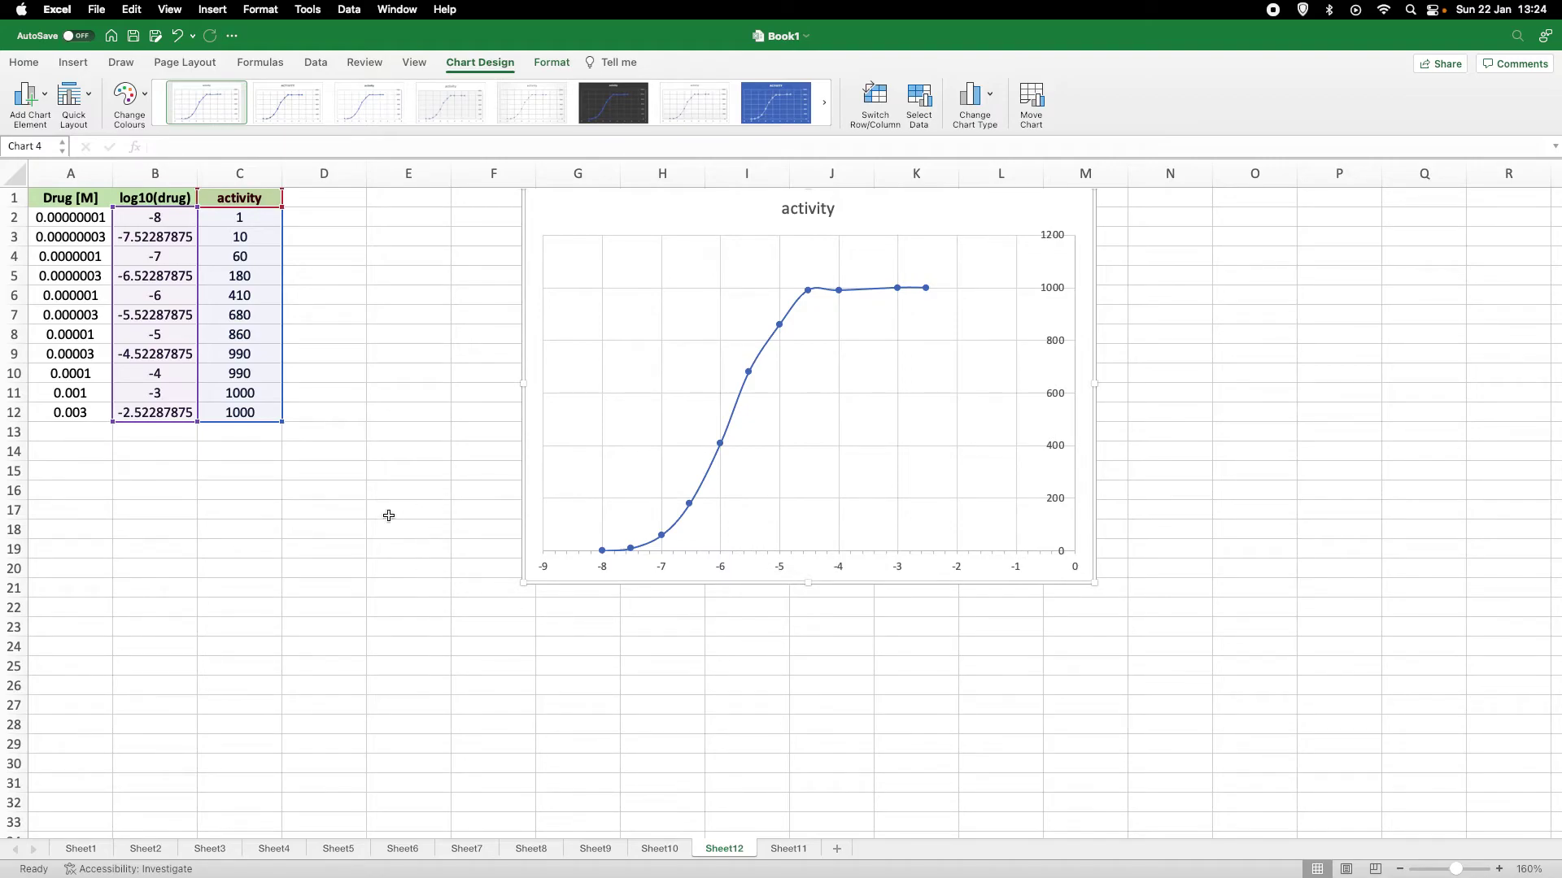
Step: Label C18 'x-value' and enter -5.8 in D18
click(219, 534)
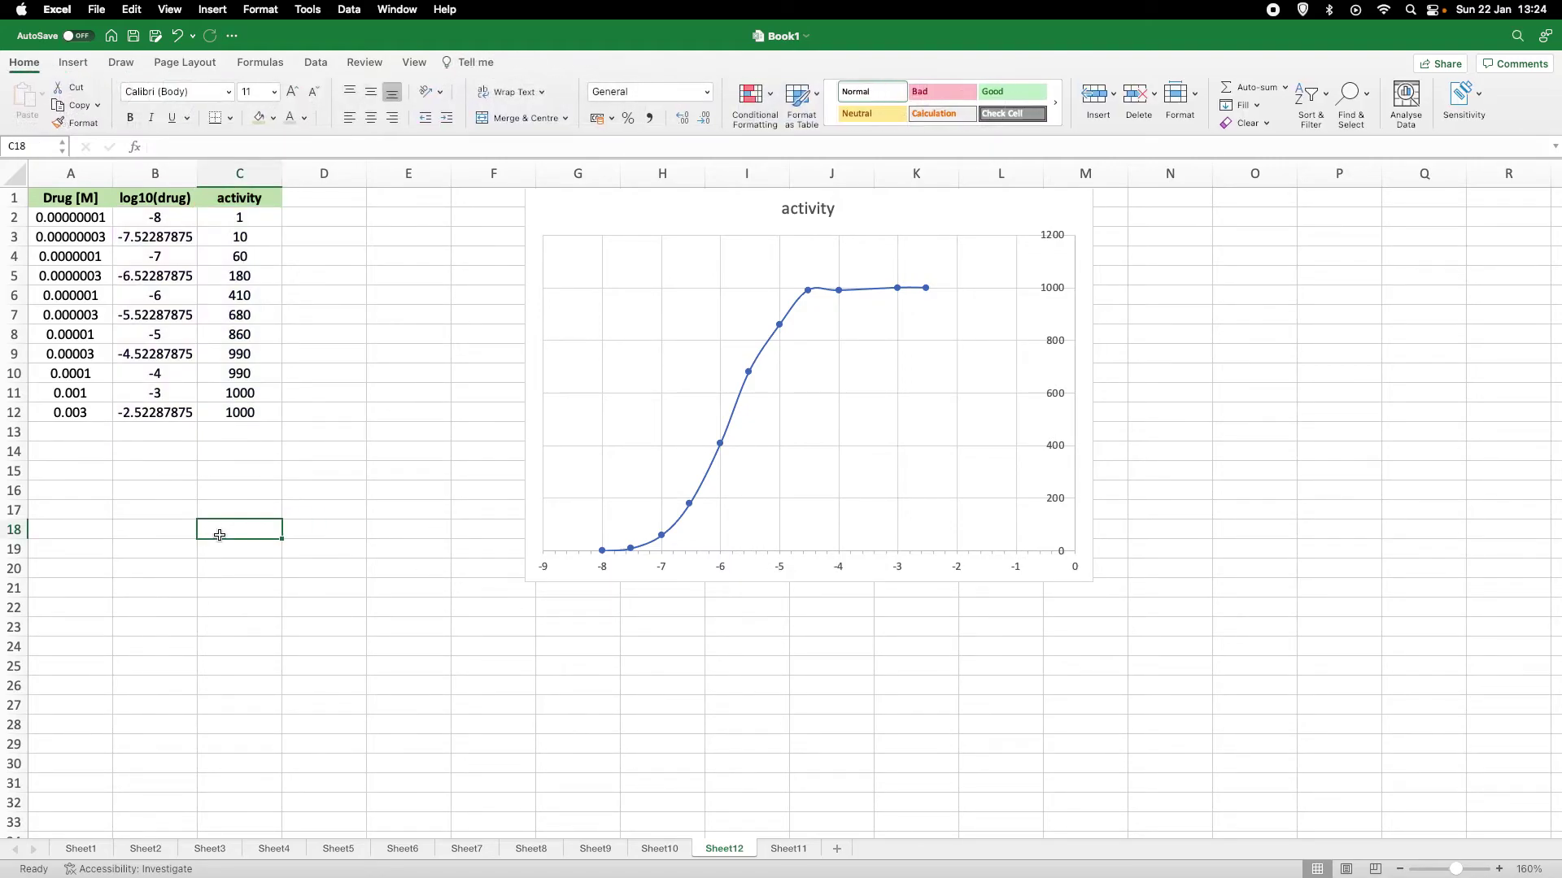
text(x-value)
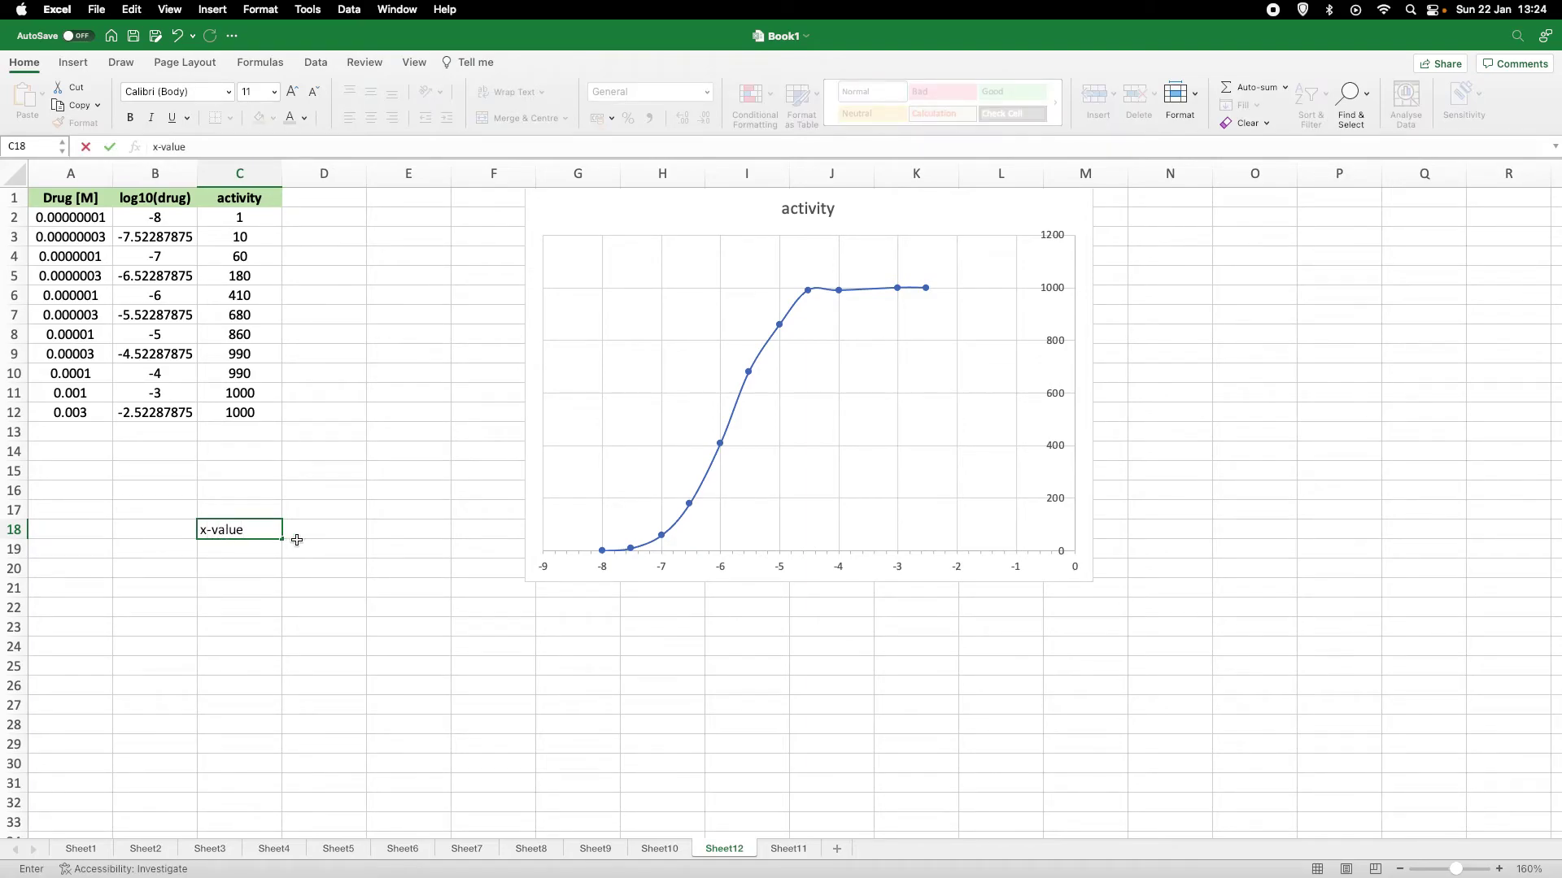
click(320, 534)
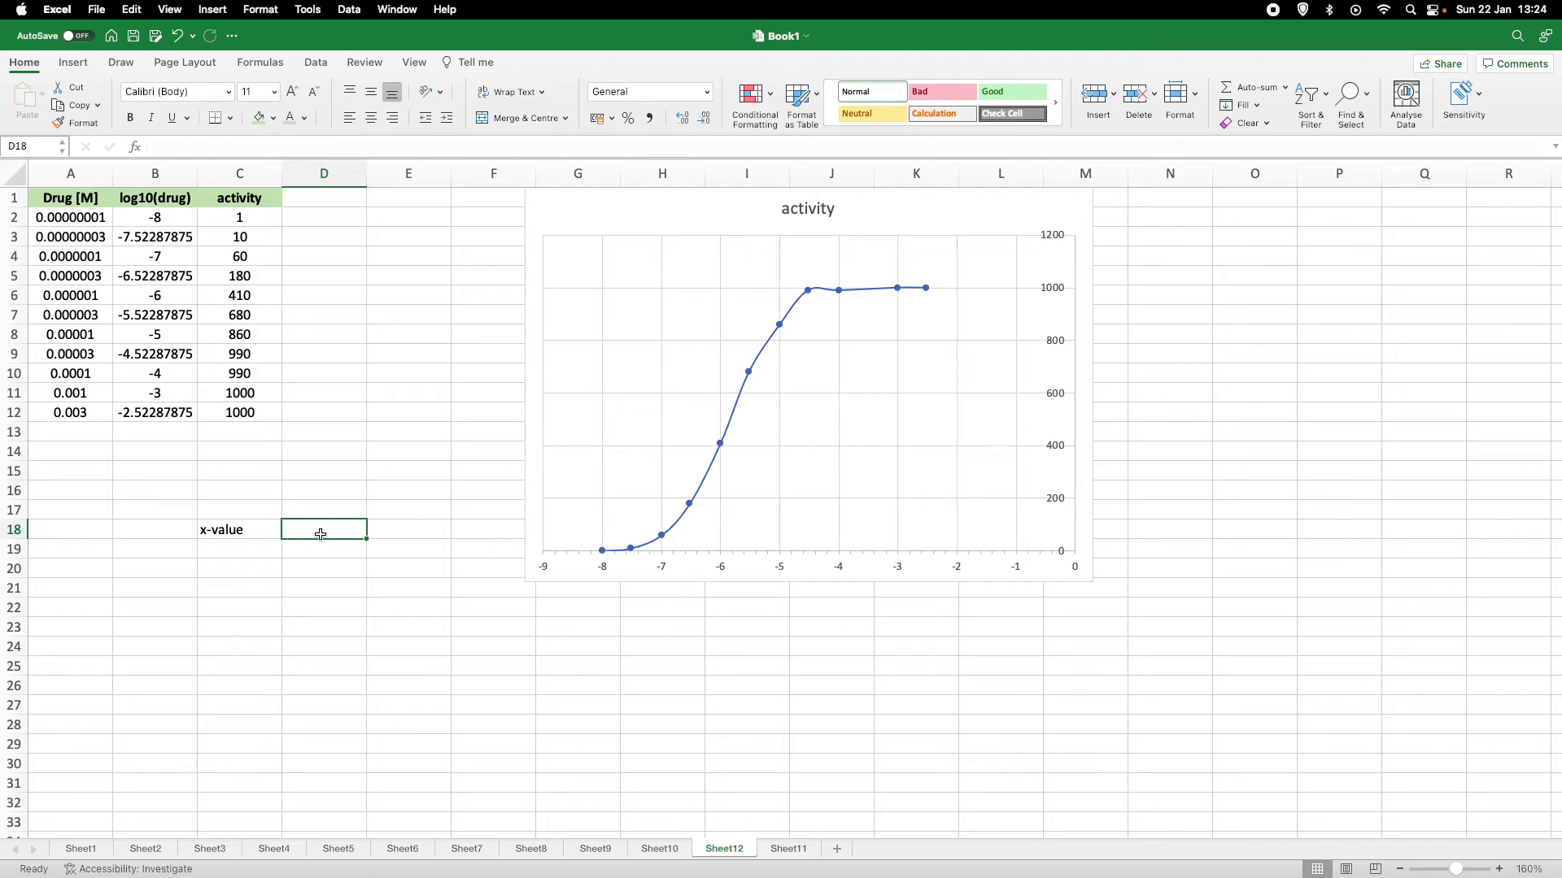
text(-5.8)
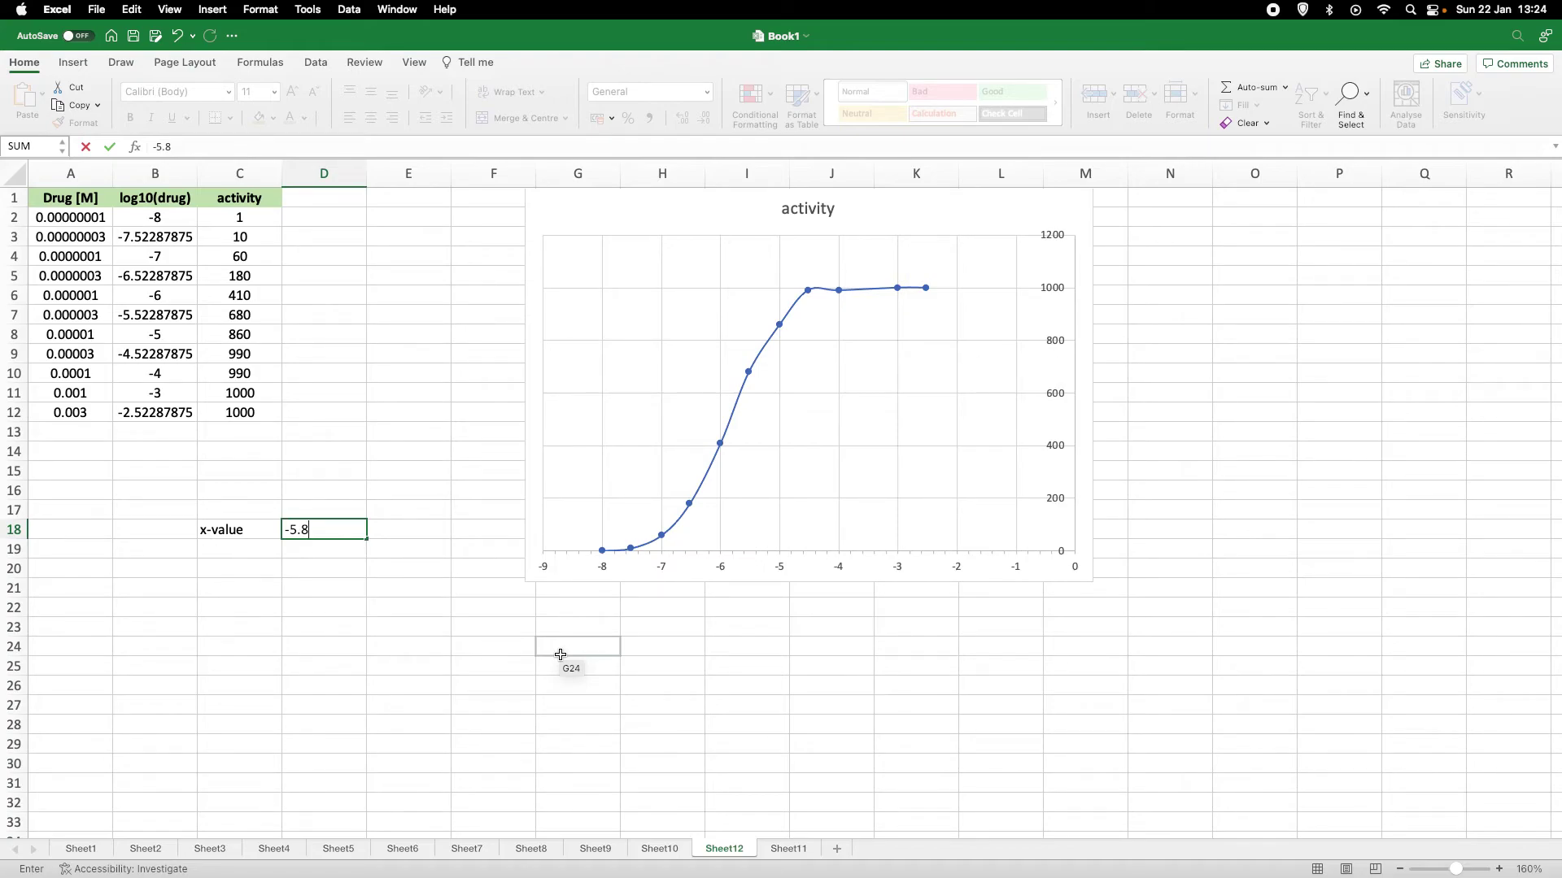
key(Return)
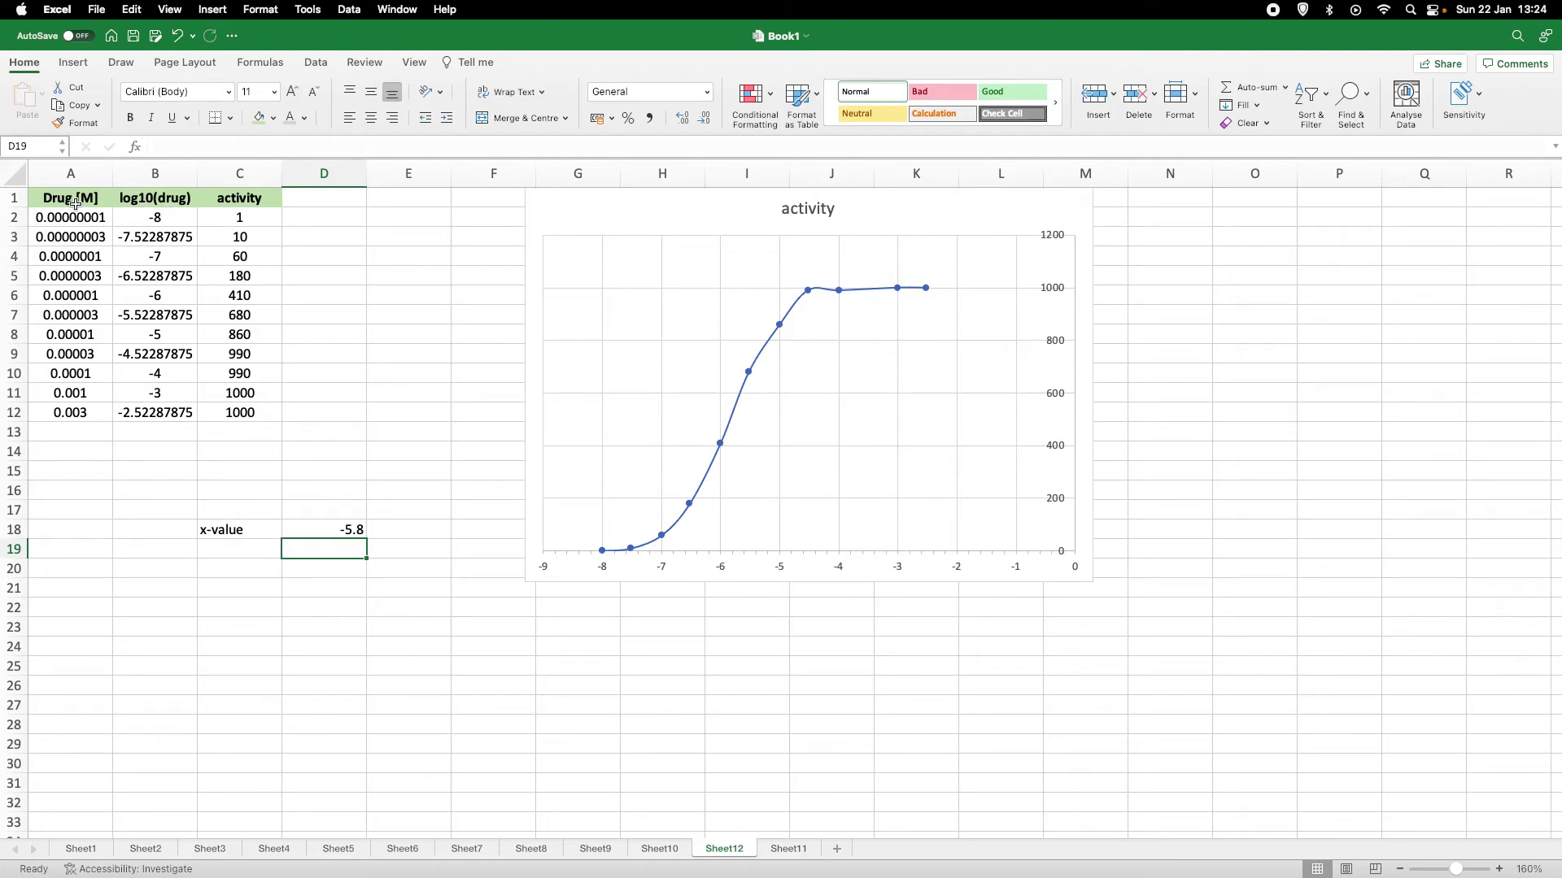
click(320, 591)
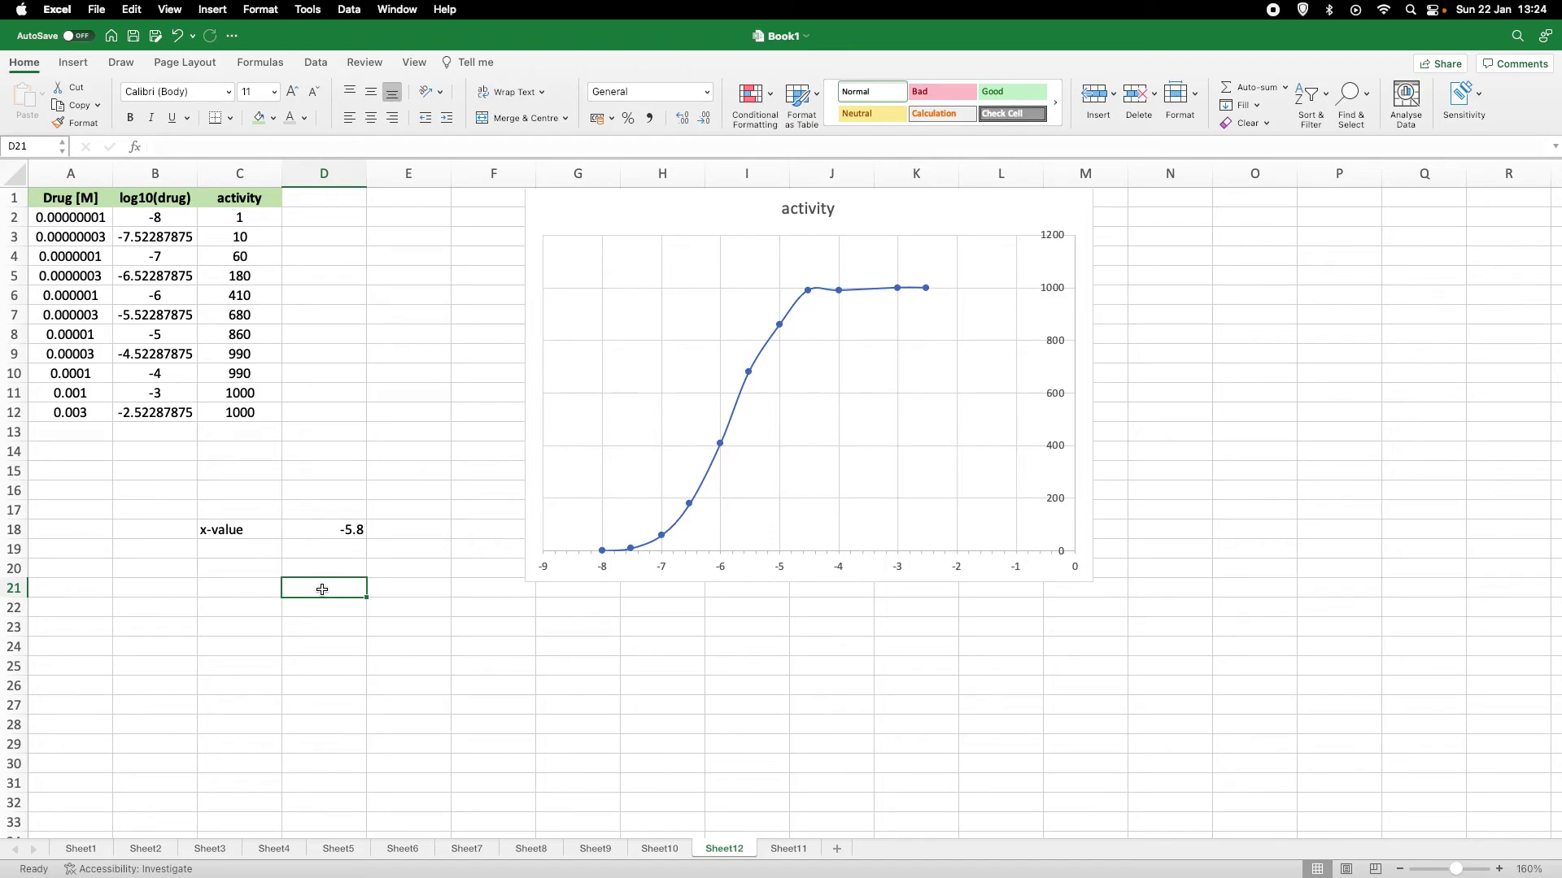
click(241, 591)
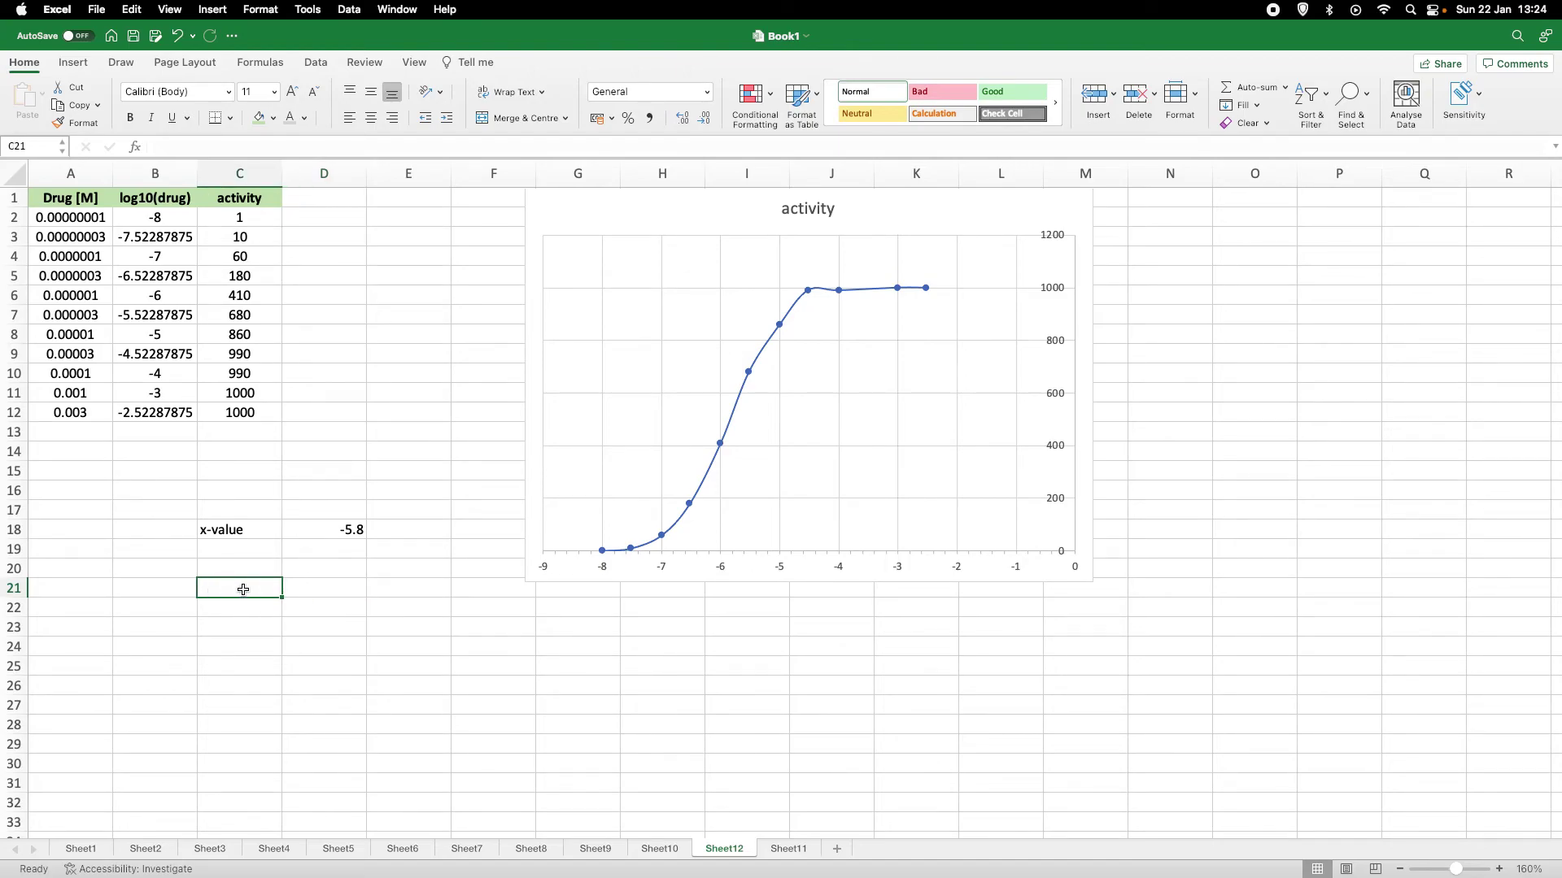
Step: Label C21 'drug concentration' and enter =10^-5.8 in E21, giving 1.58489E-06
text(drug con)
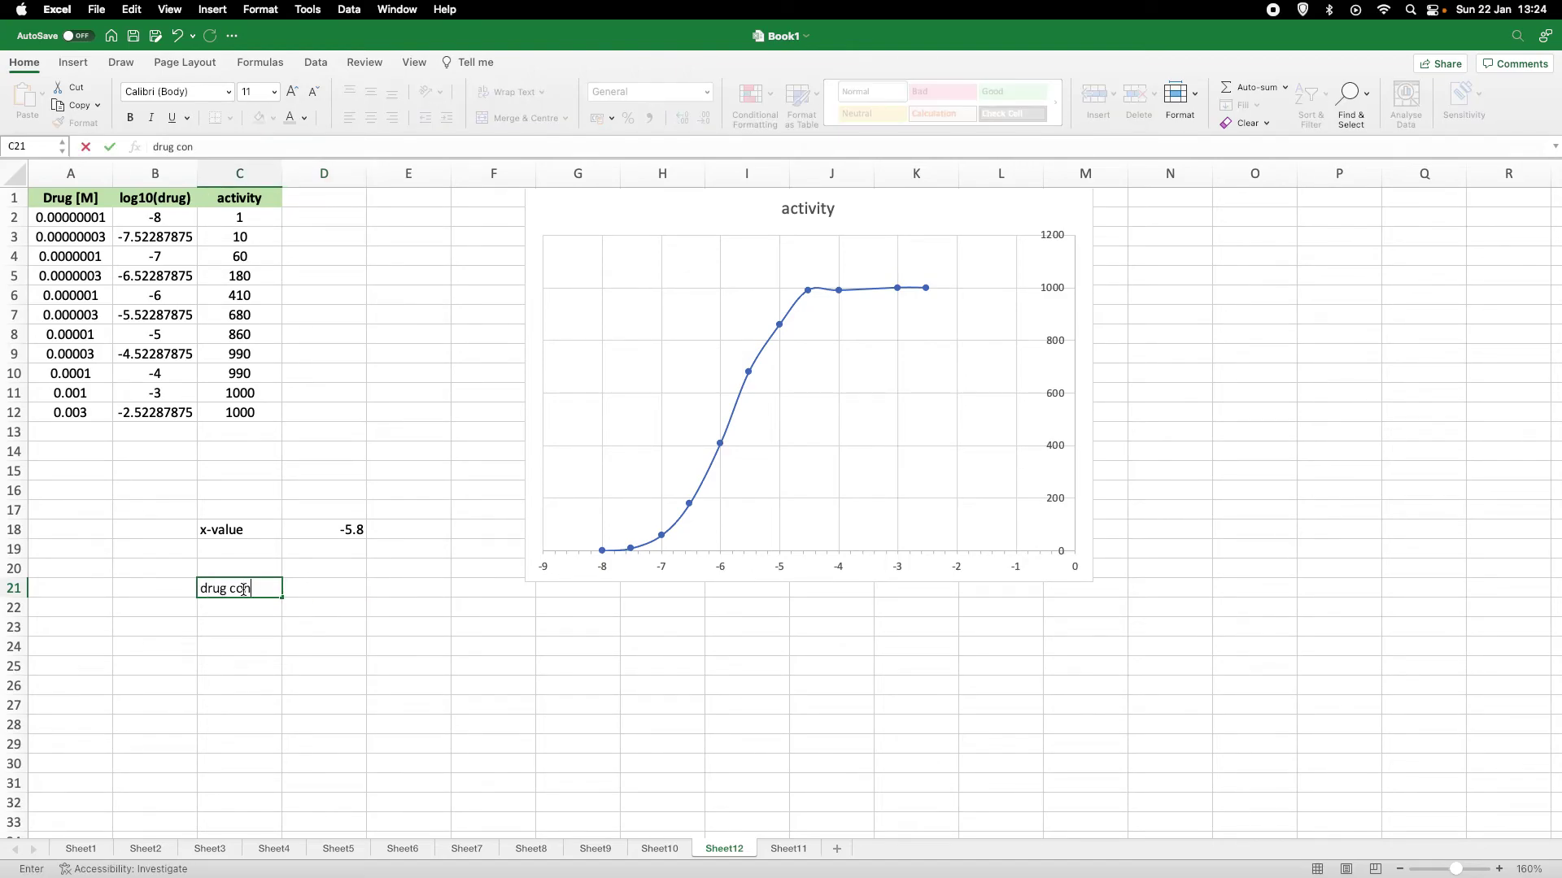
text(centration)
click(393, 590)
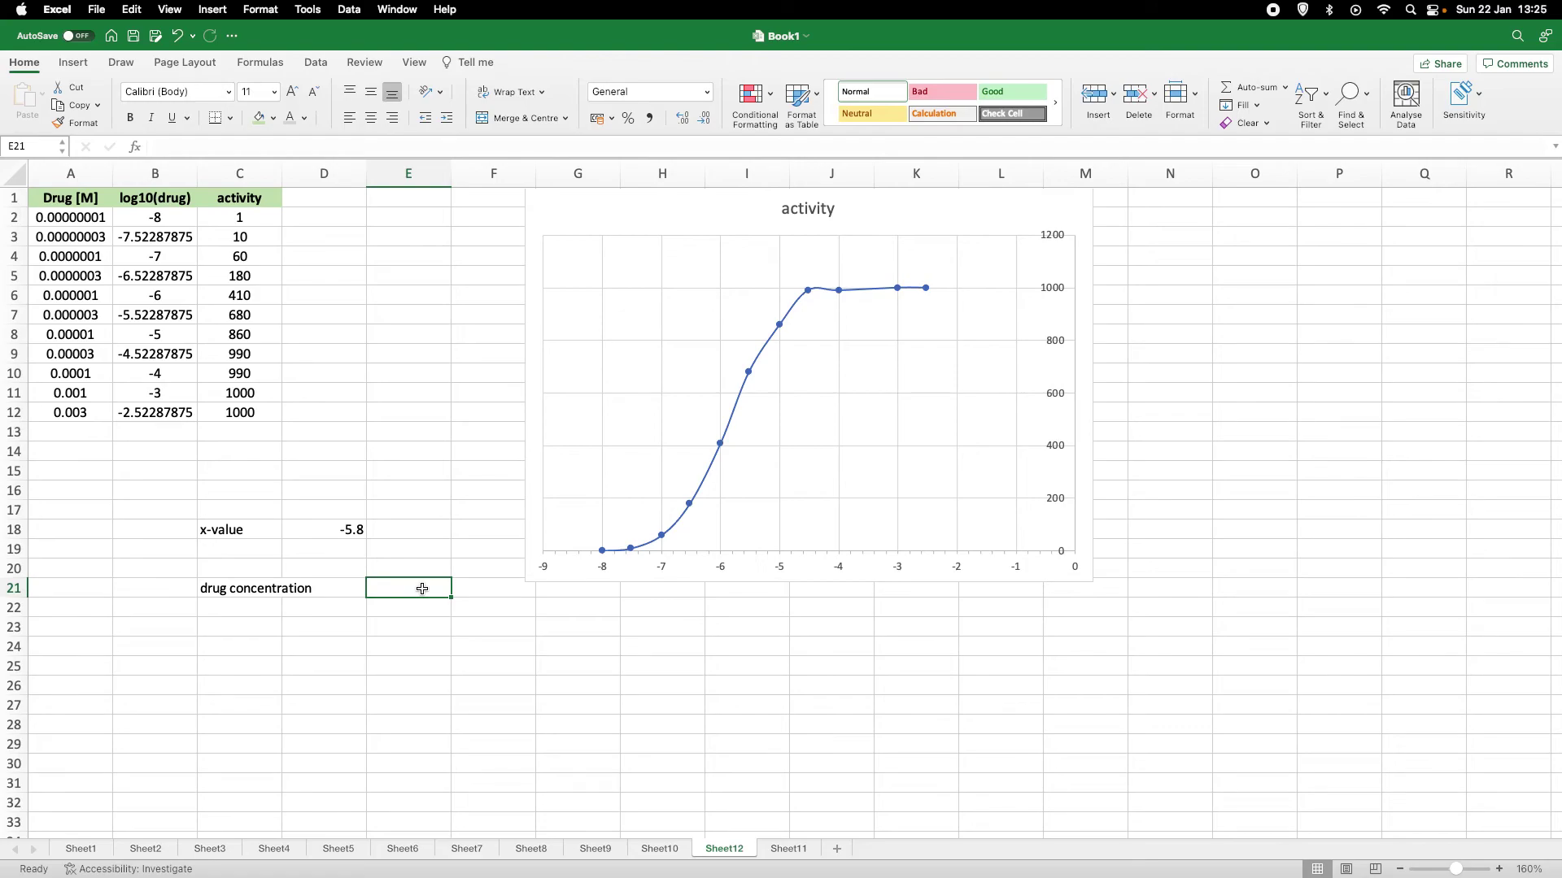
text(=110^)
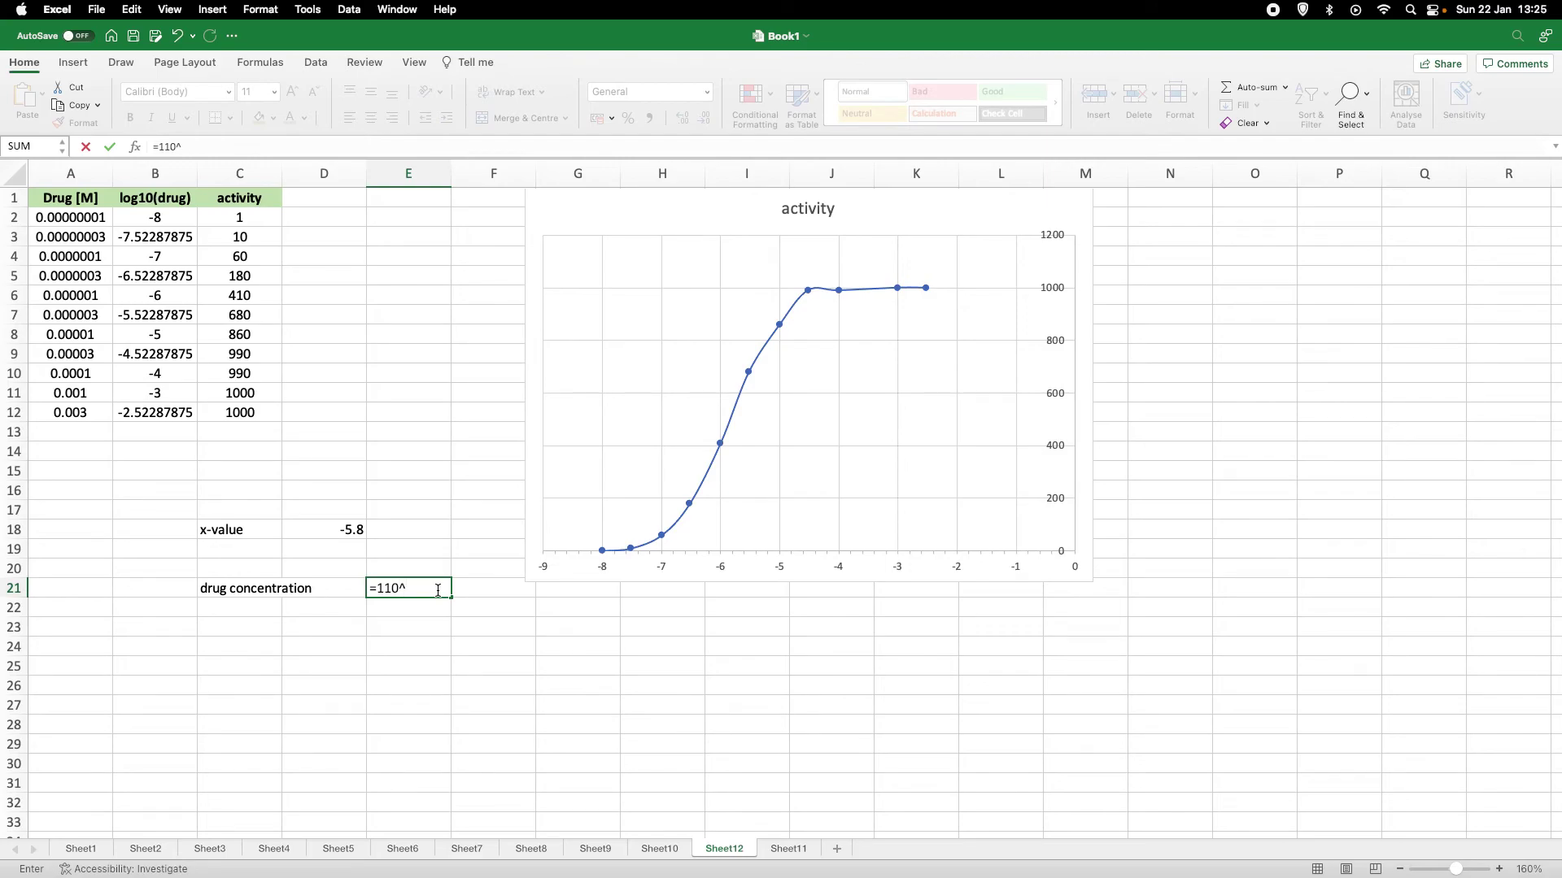
click(388, 588)
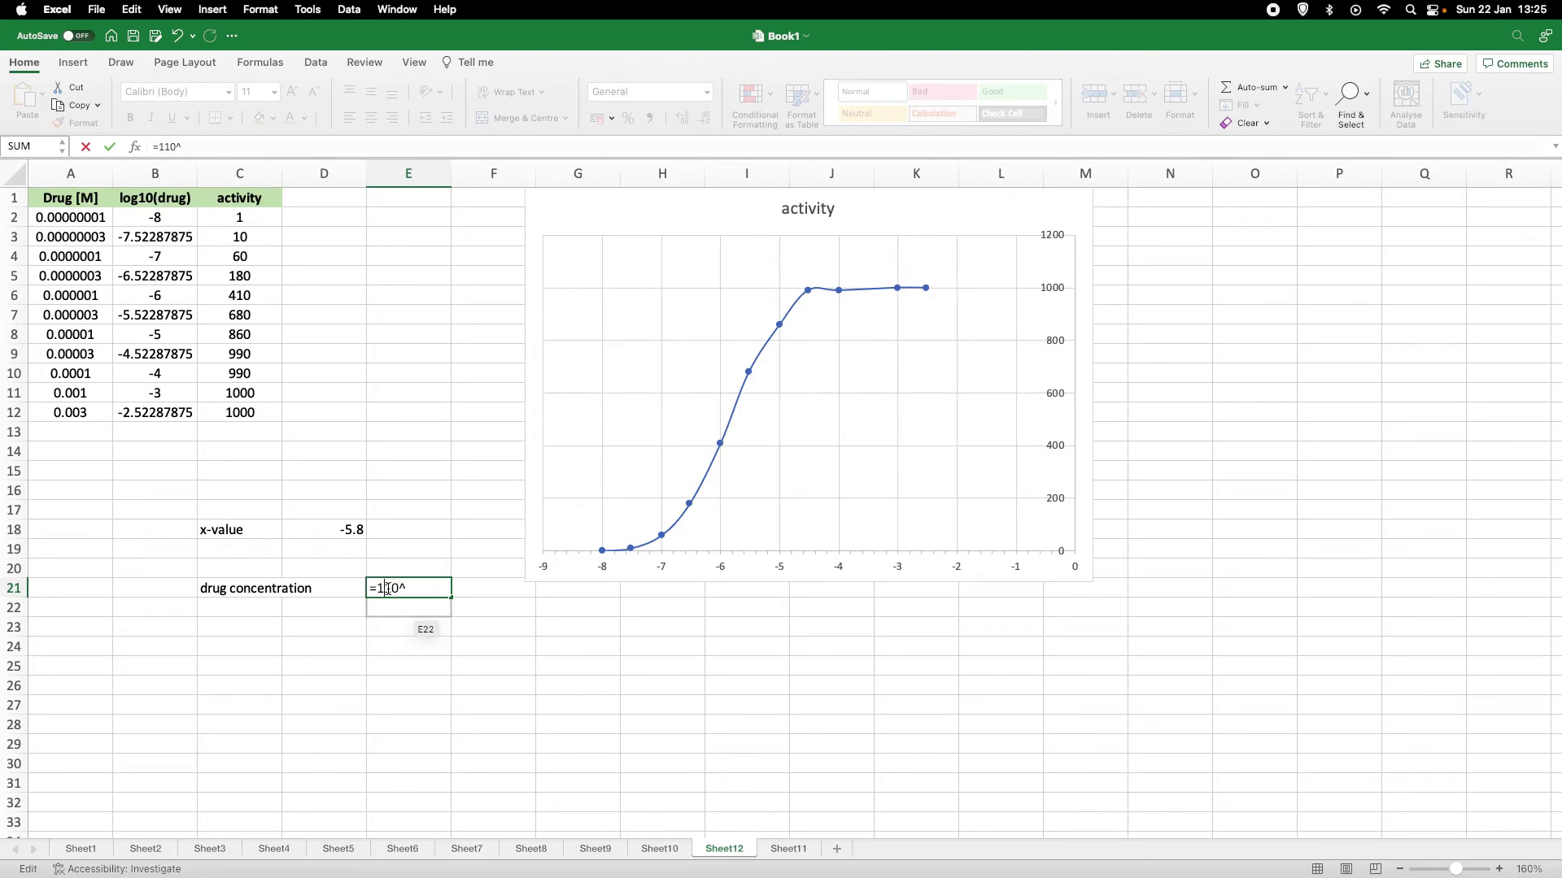
key(BackSpace)
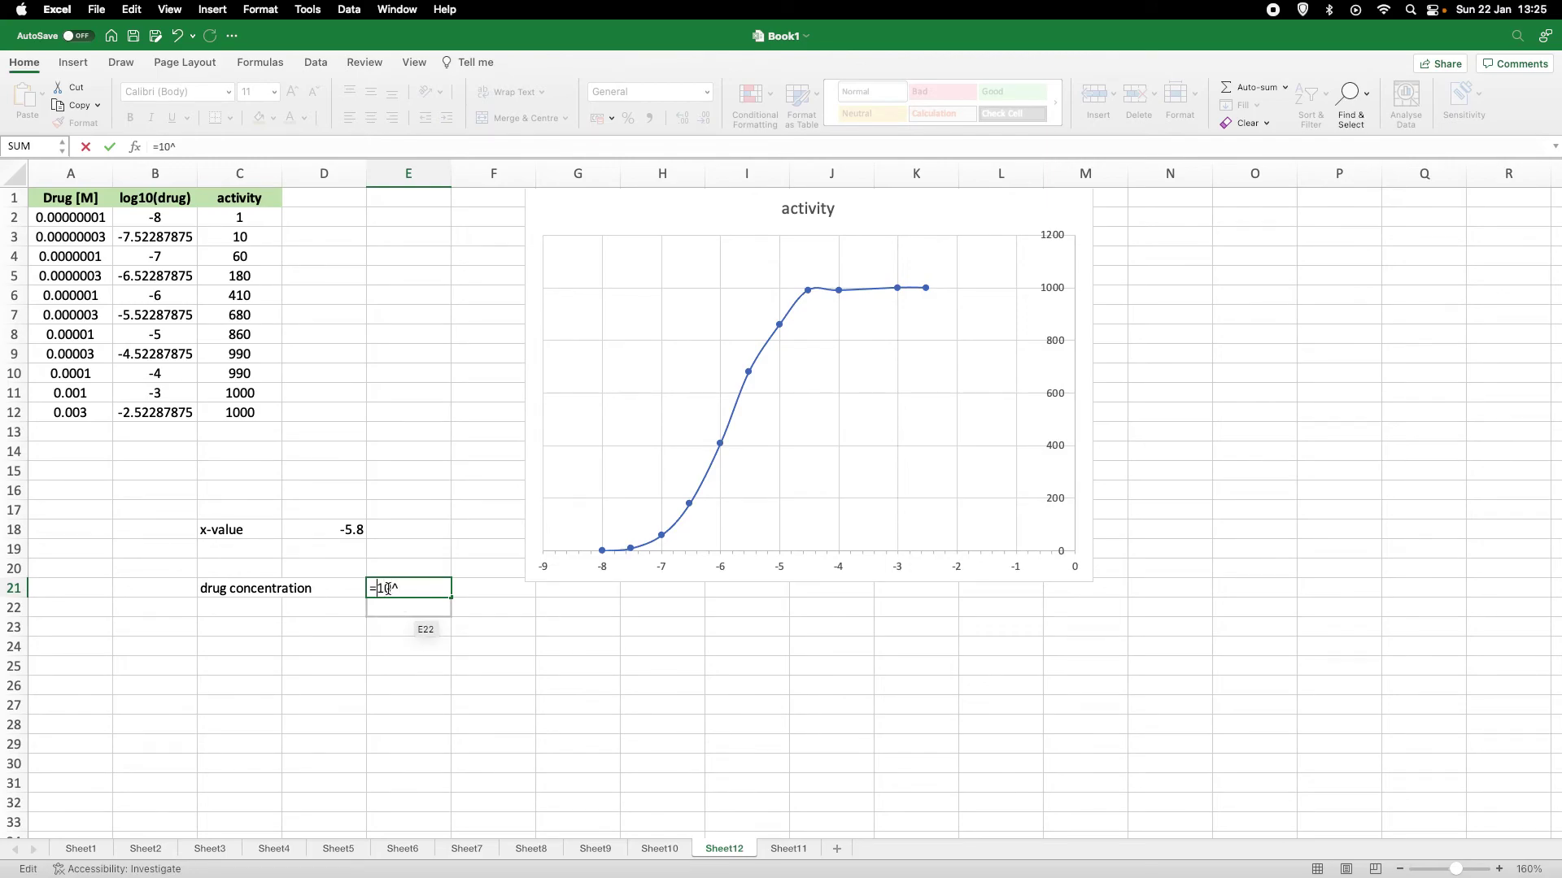
click(348, 531)
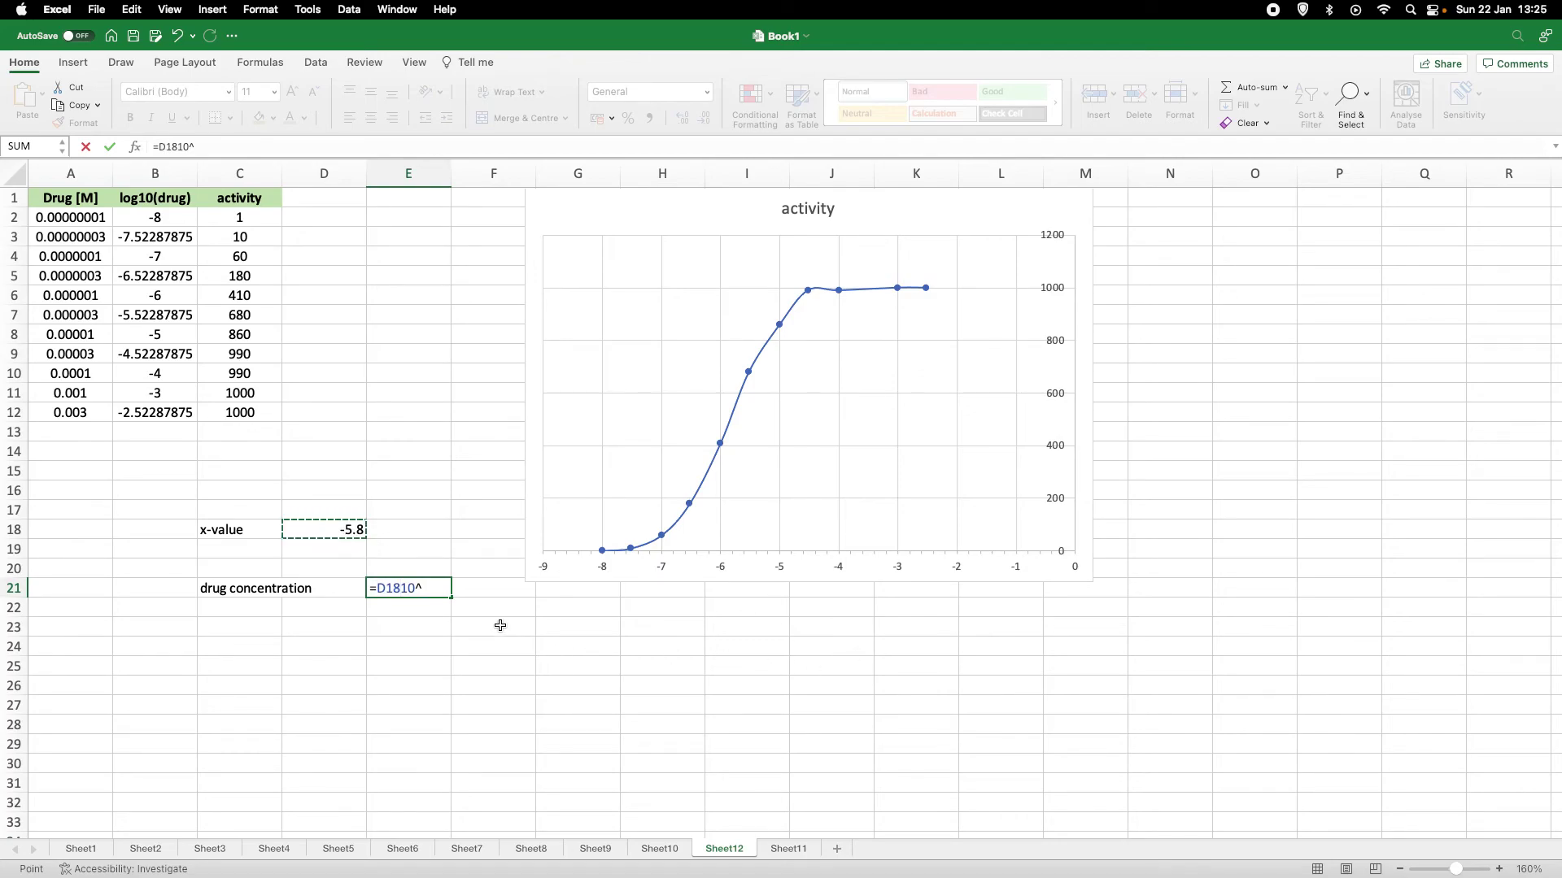
drag(423, 588, 370, 589)
text(=1)
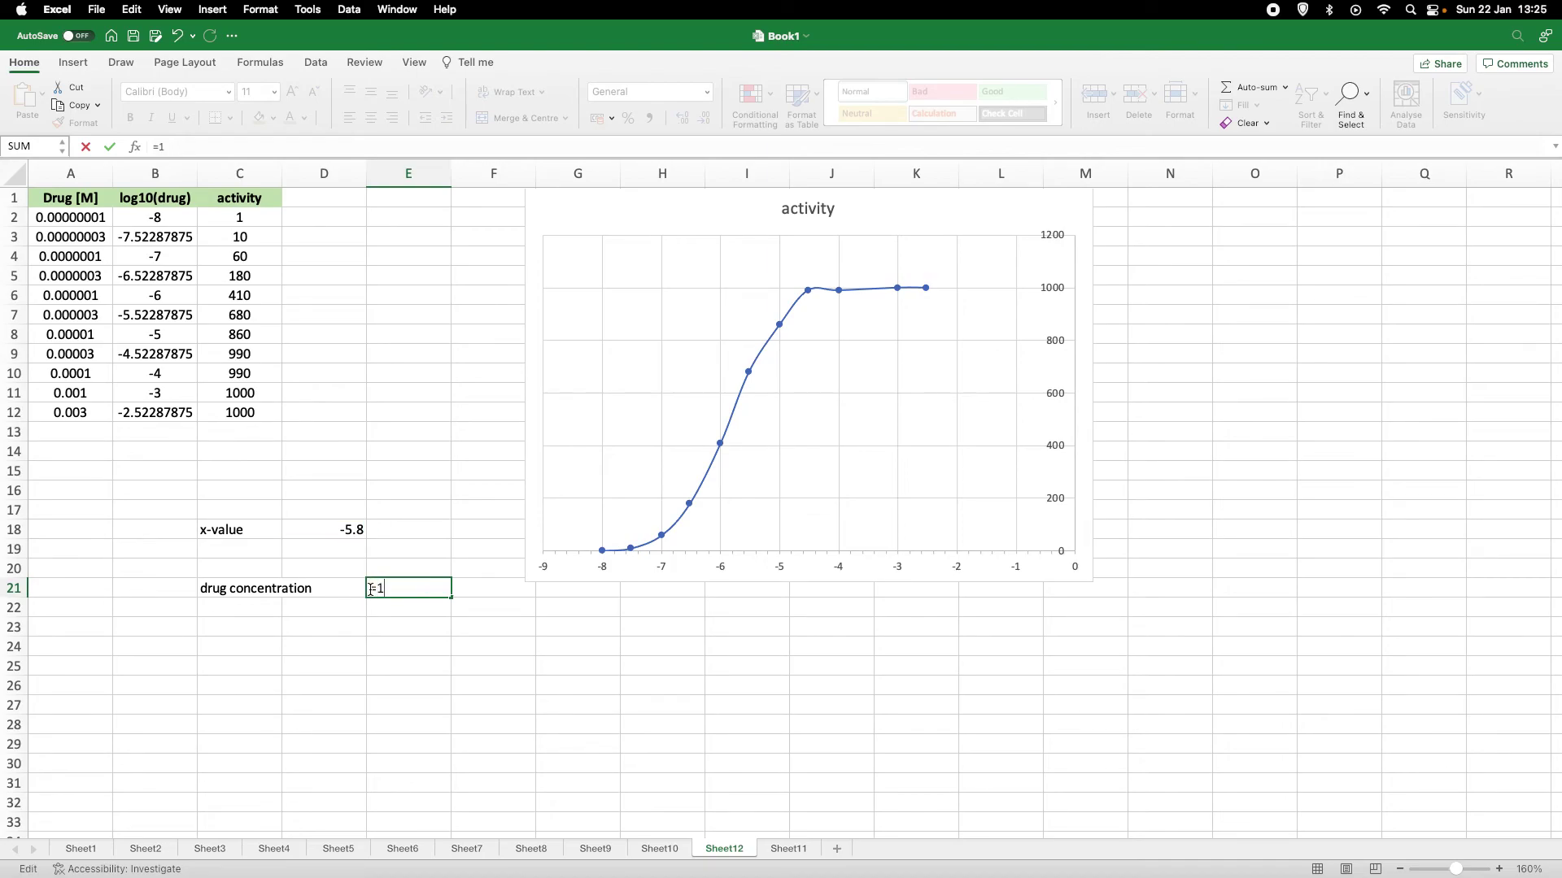
text(0)
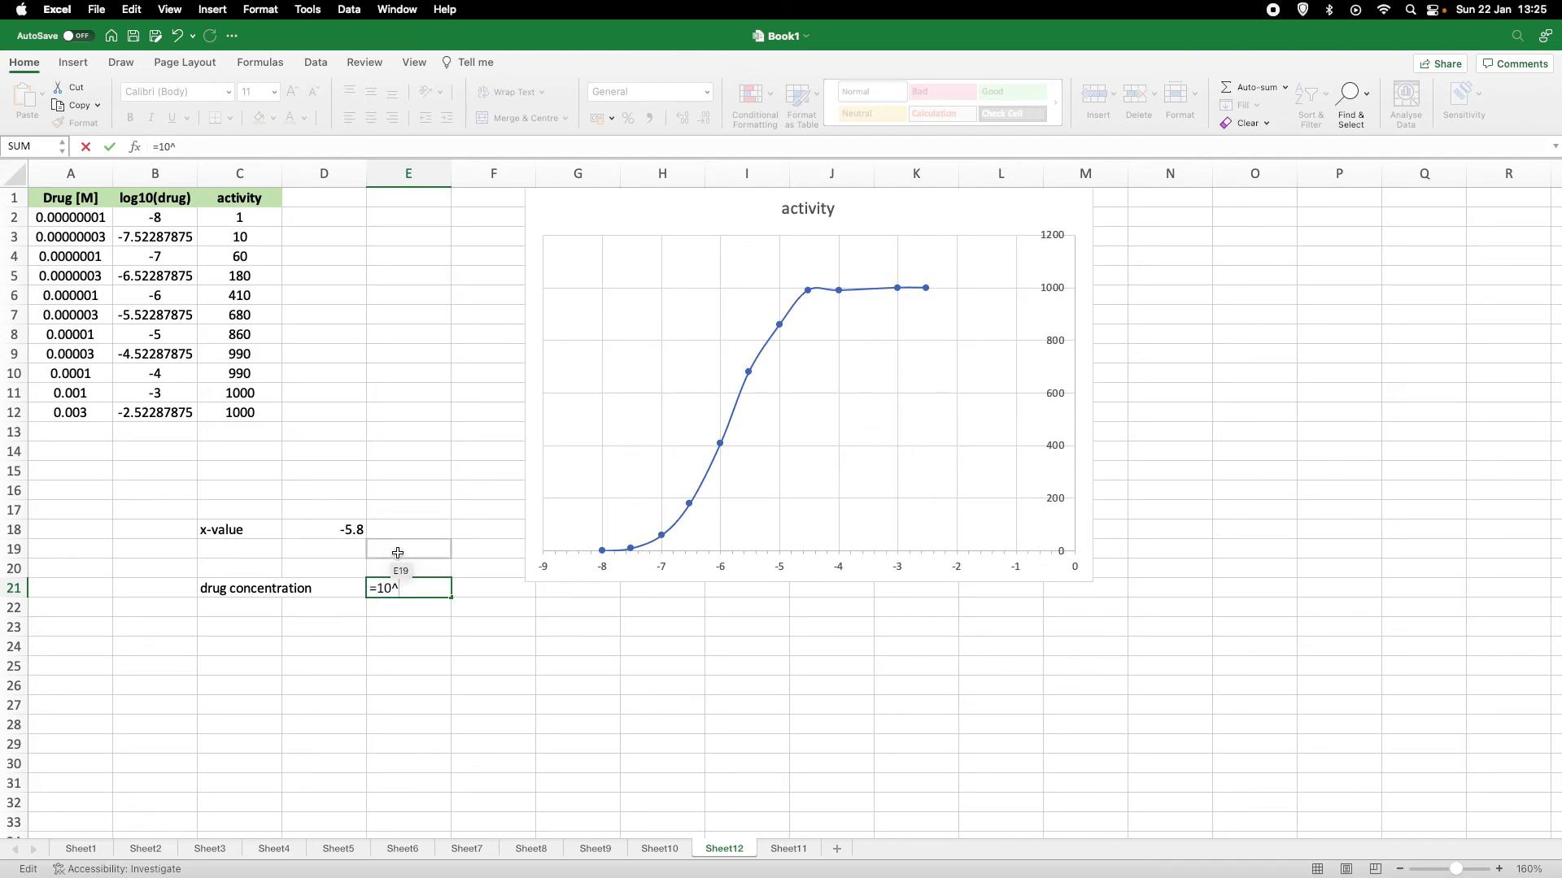
text(^-5.8)
key(Return)
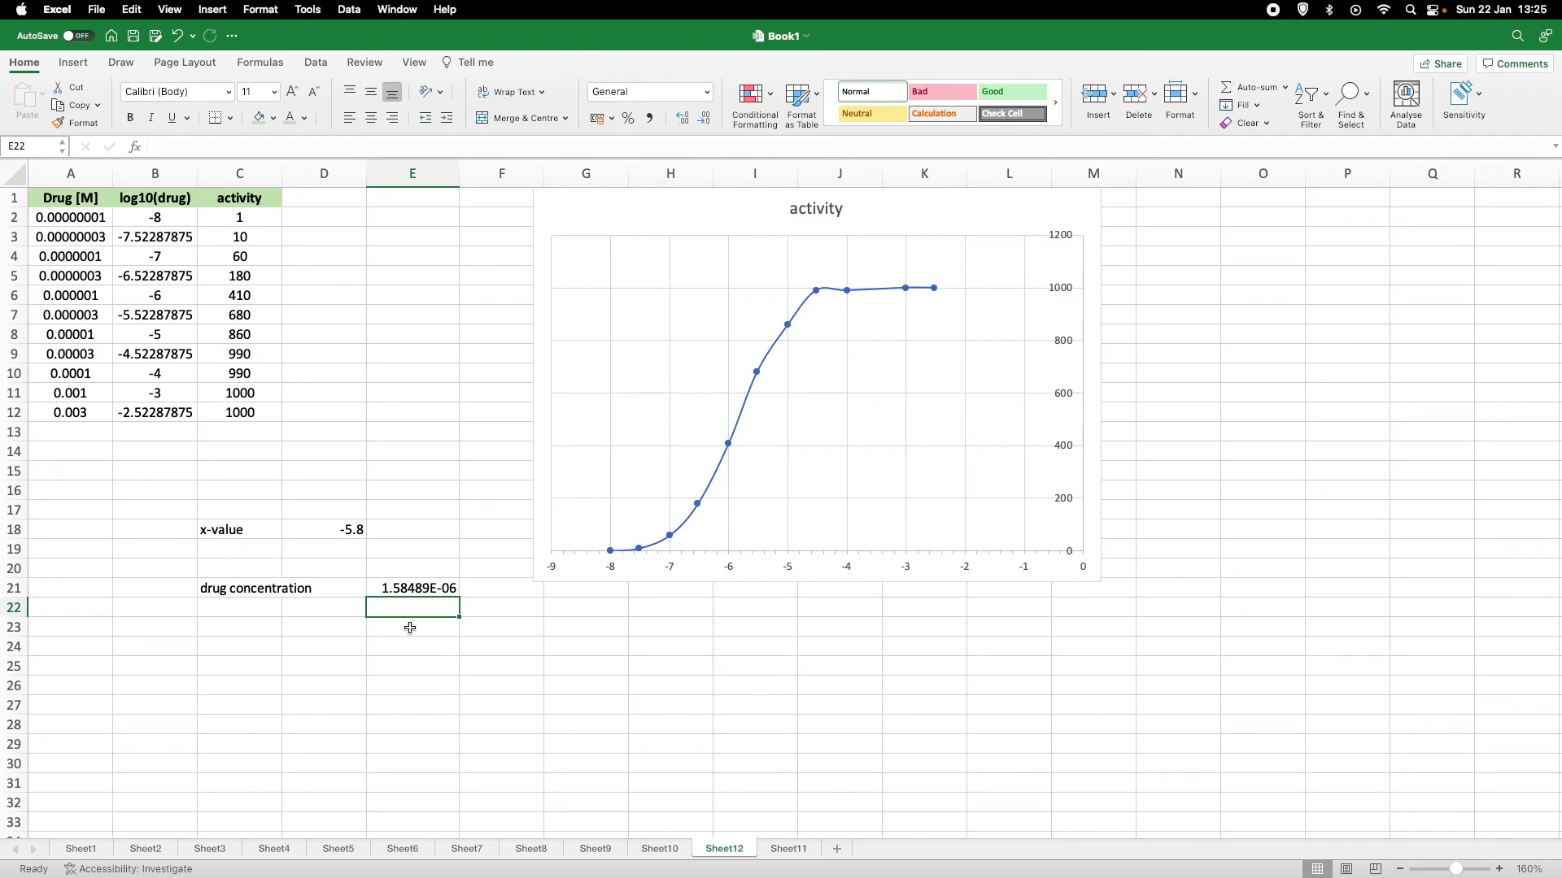
click(408, 630)
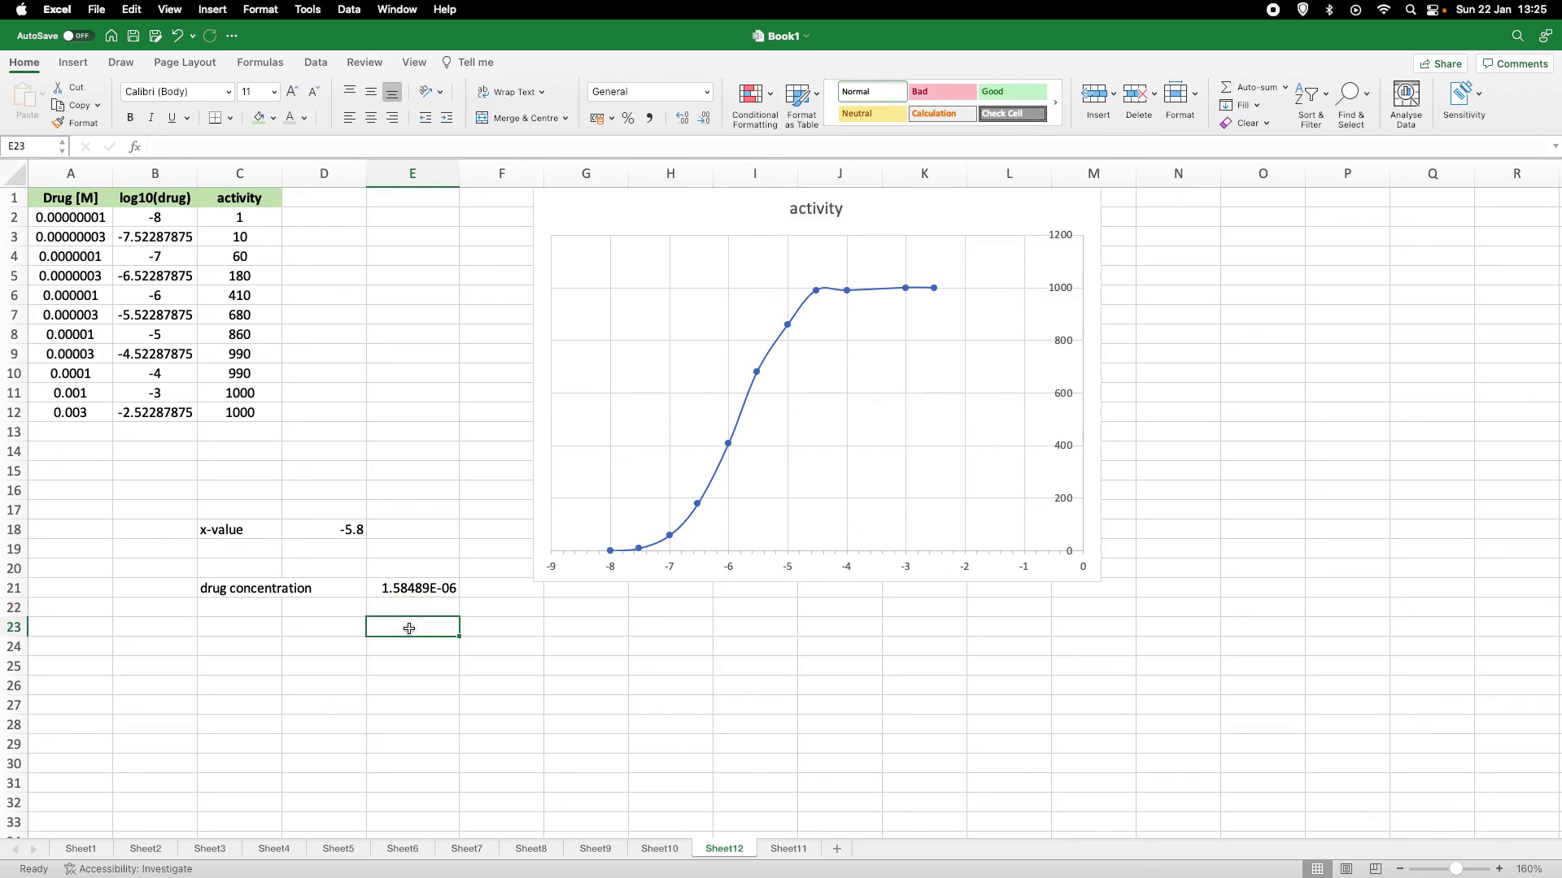
Step: Enter the rounded value 1.6 E-6 in E23 and label C23 EC50
text(1.)
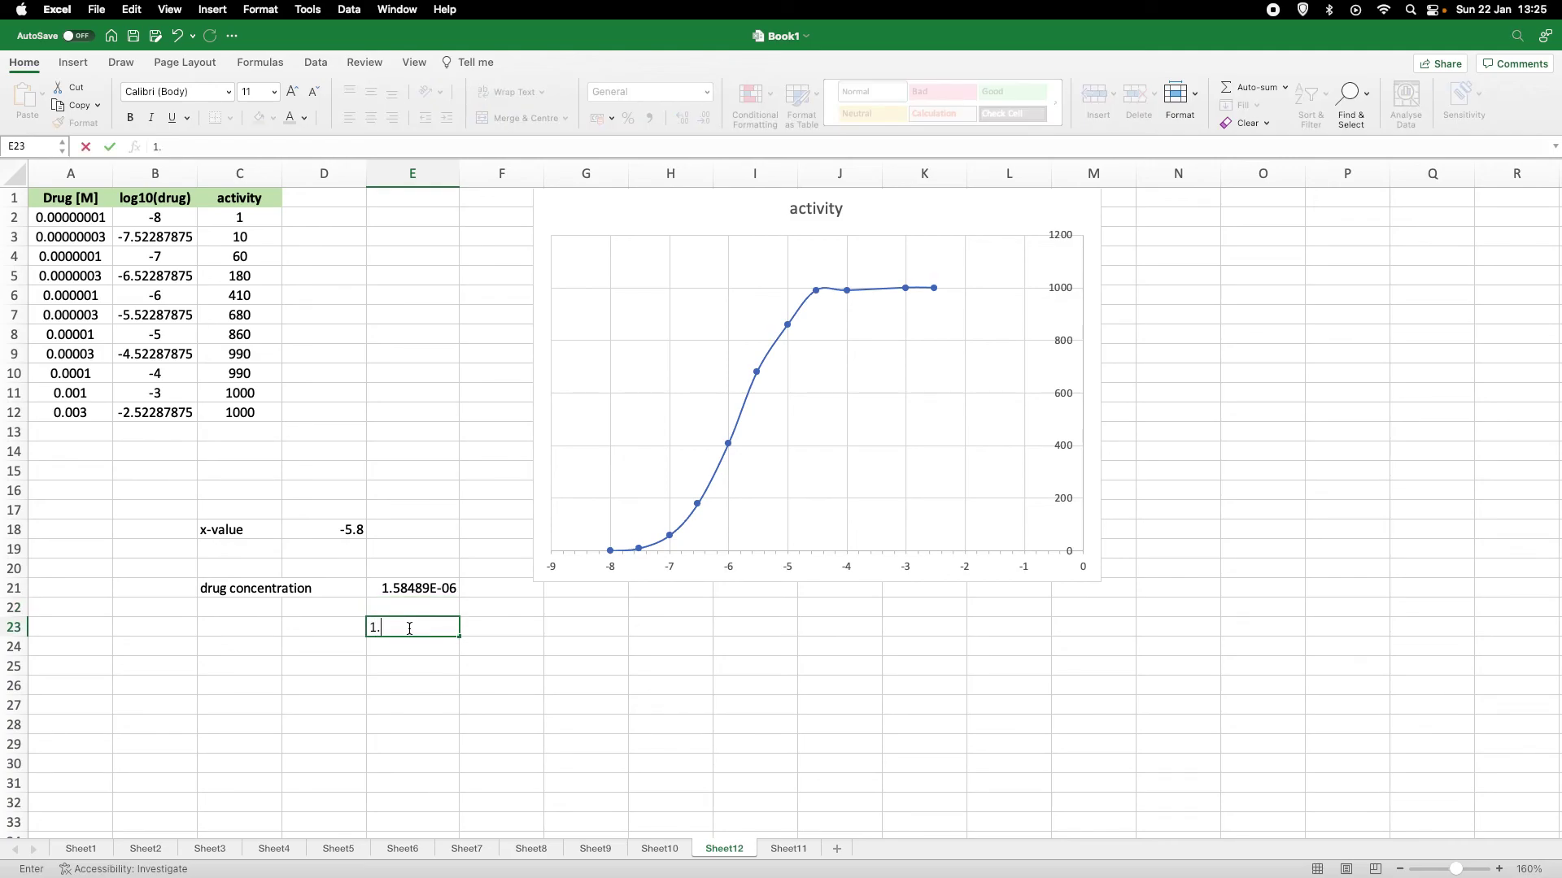
text(6)
text(E-6)
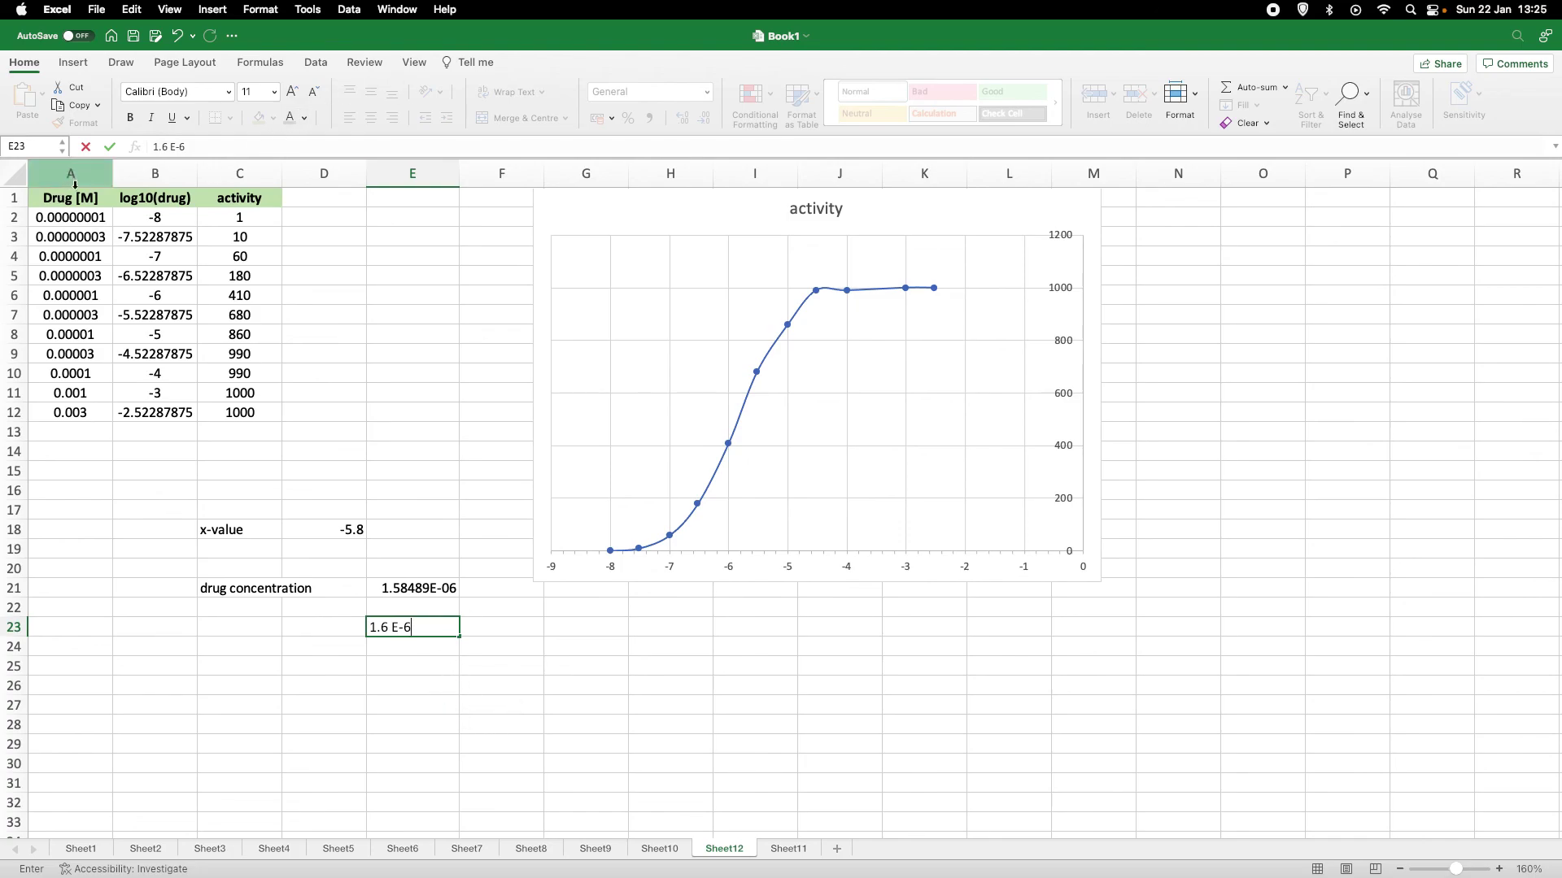
click(512, 651)
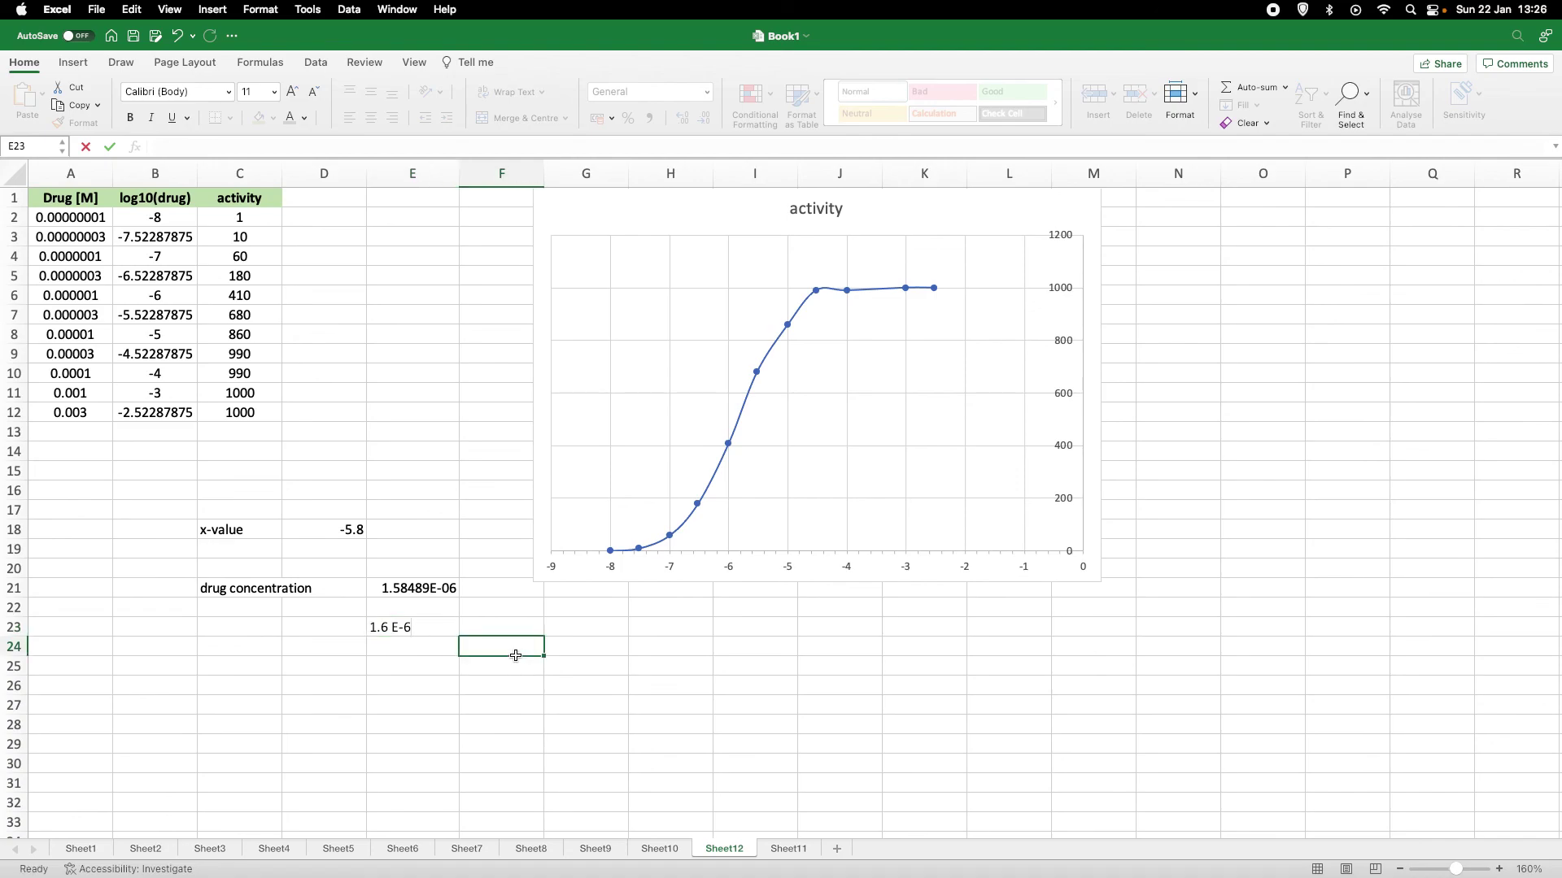
click(225, 627)
text(EC5)
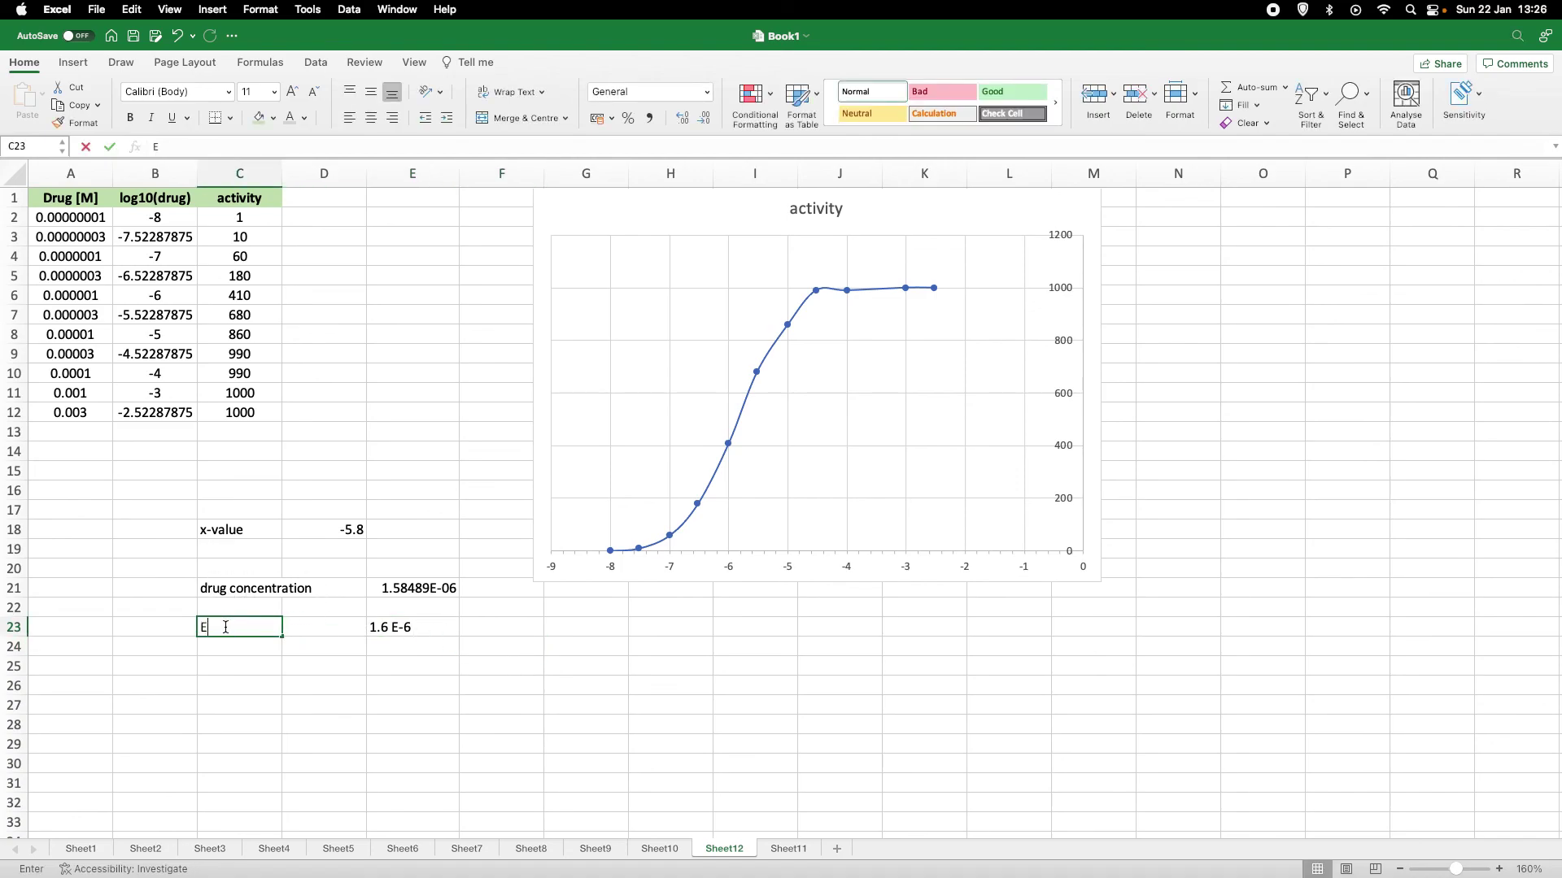